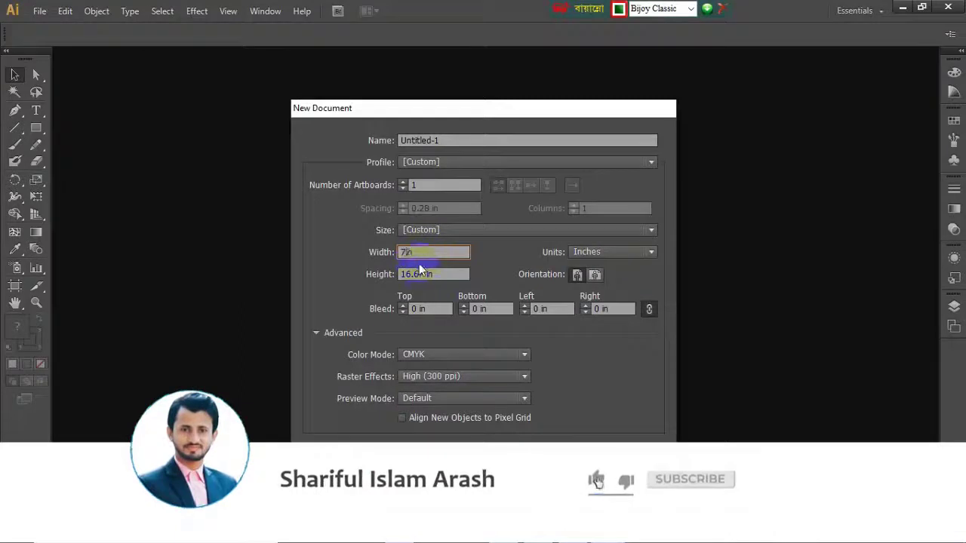
# Create a 72 × 36 inch banner document and place a small filled square on it
pyautogui.write('2')
pyautogui.click(392, 275)
pyautogui.write('36in')
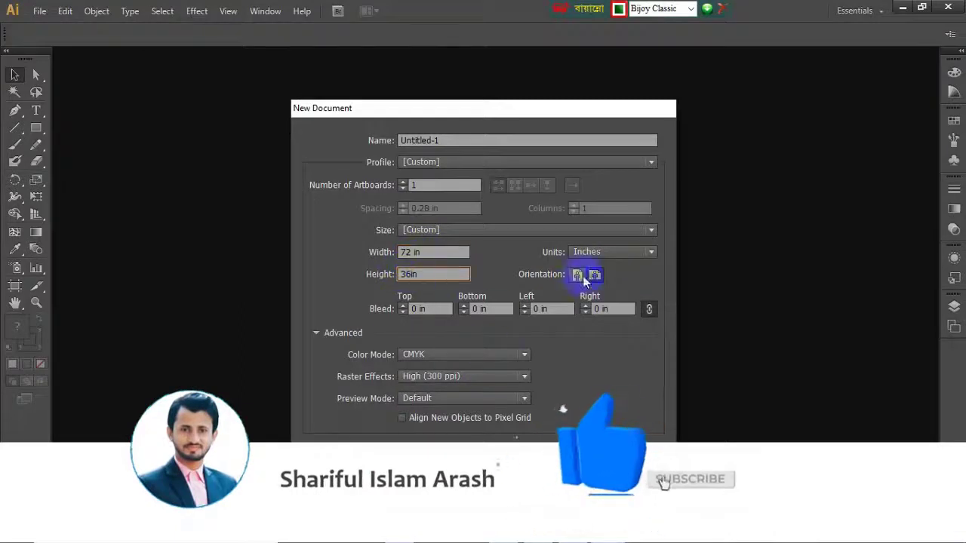
pyautogui.click(521, 302)
pyautogui.click(465, 286)
pyautogui.click(21, 323)
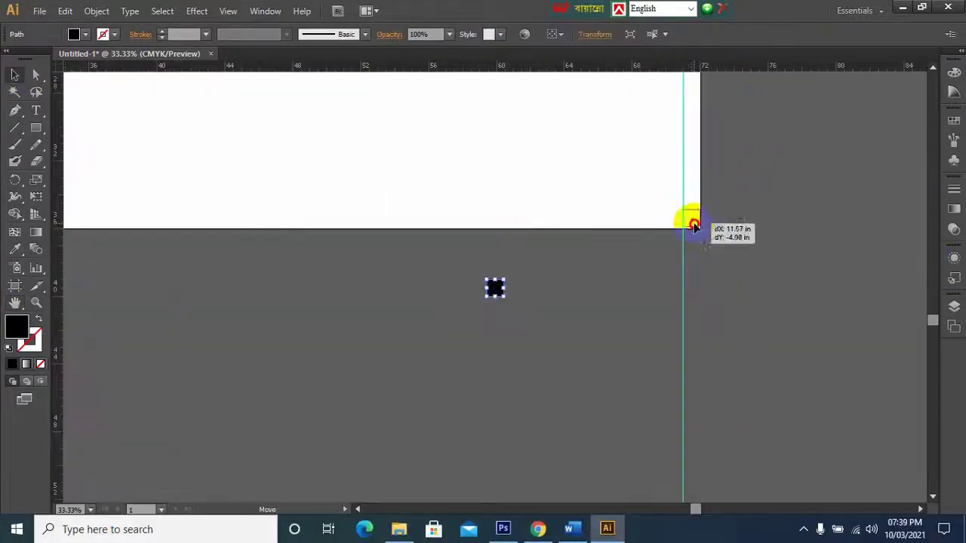
# Save the banner as Seba Ghor Bannar.ai in the Chandpur Blood Donation Society folder
pyautogui.hotkey('ctrl', 's')
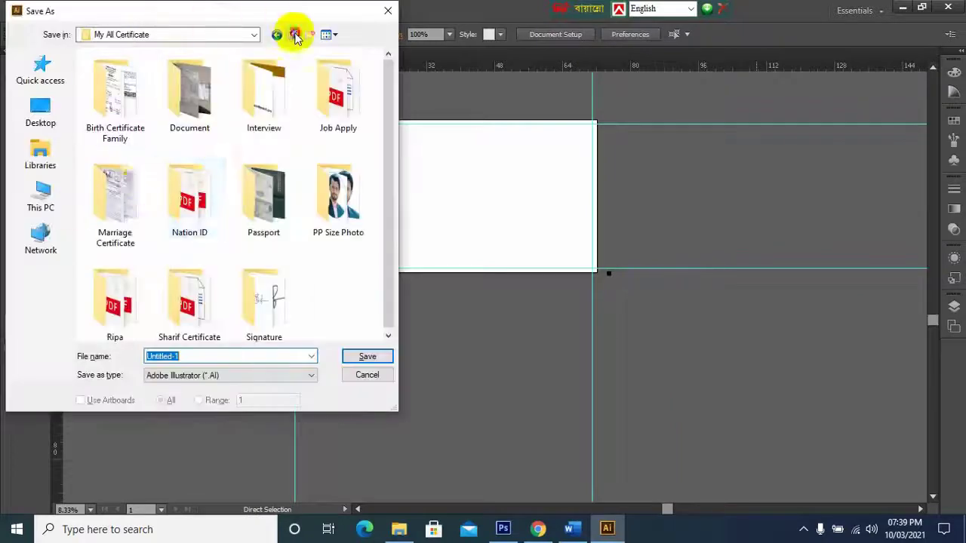
pyautogui.click(291, 33)
pyautogui.doubleClick(141, 176)
pyautogui.write('Seba Ghor Banijjar.ai')
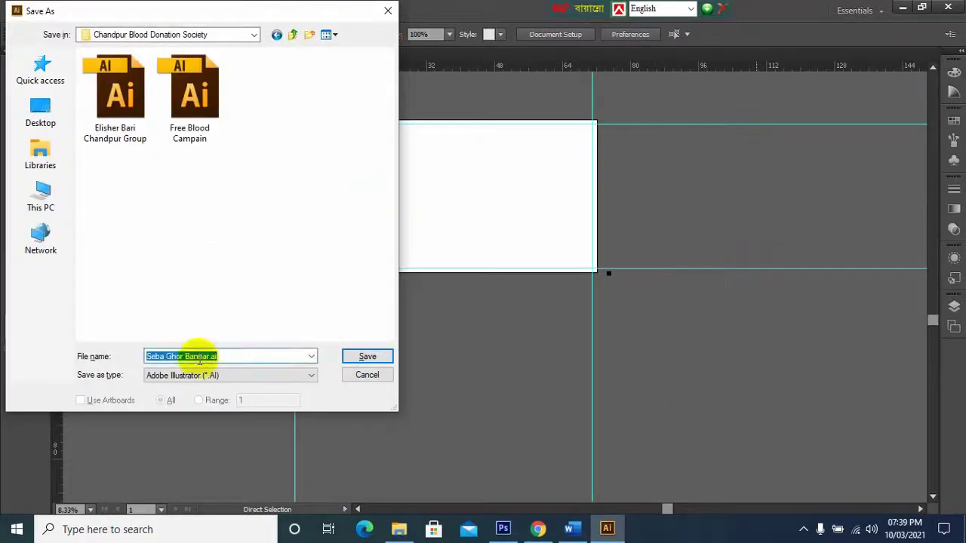
pyautogui.press('Return')
pyautogui.press('Return')
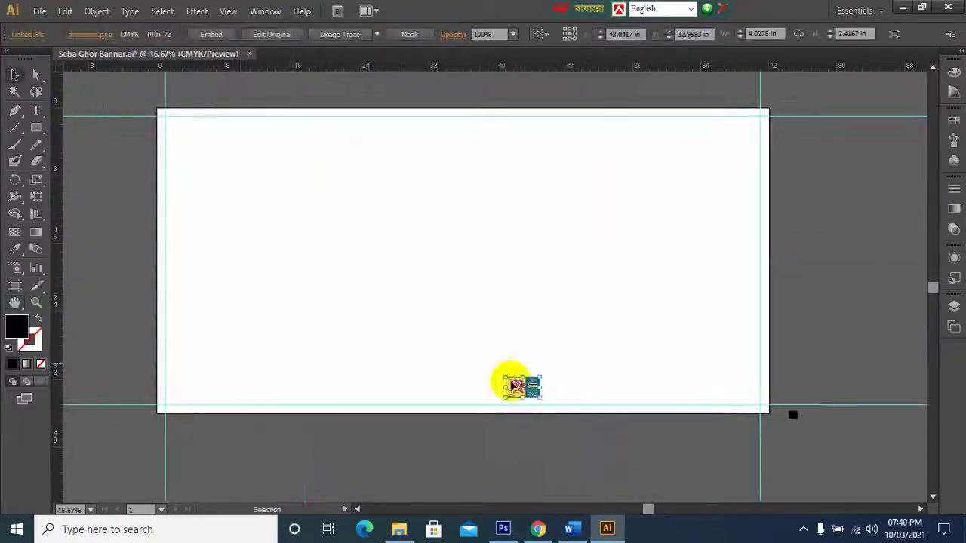
# Scale and shift the placed reference banner image to fill the artboard
pyautogui.moveTo(511, 383); pyautogui.dragTo(367, 177)
pyautogui.moveTo(501, 312); pyautogui.dragTo(715, 413)
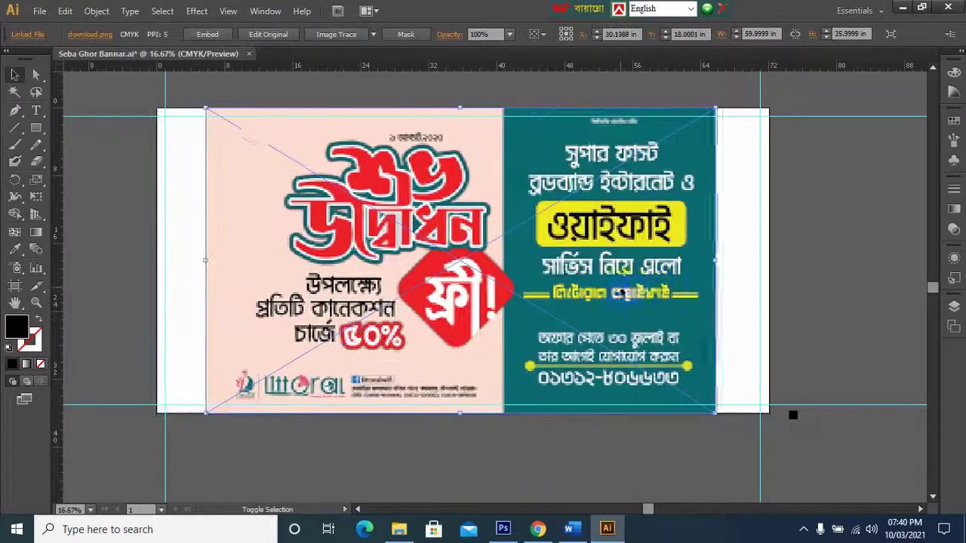
pyautogui.moveTo(221, 133); pyautogui.dragTo(265, 133)
pyautogui.moveTo(761, 261); pyautogui.dragTo(770, 261)
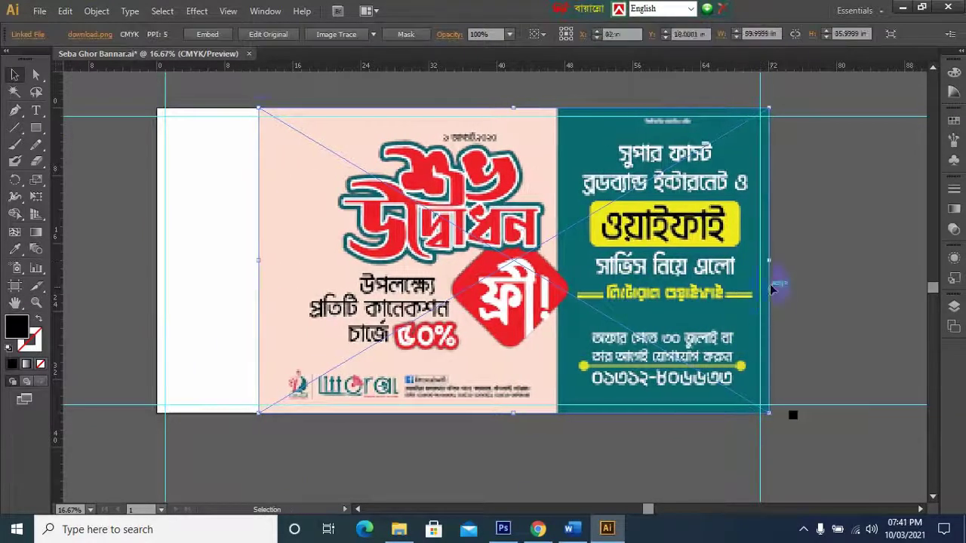
pyautogui.click(789, 280)
# Draw a full-artboard rectangle behind the reference and give it the banner's peach colour
pyautogui.press('m')
pyautogui.moveTo(766, 409); pyautogui.dragTo(767, 410)
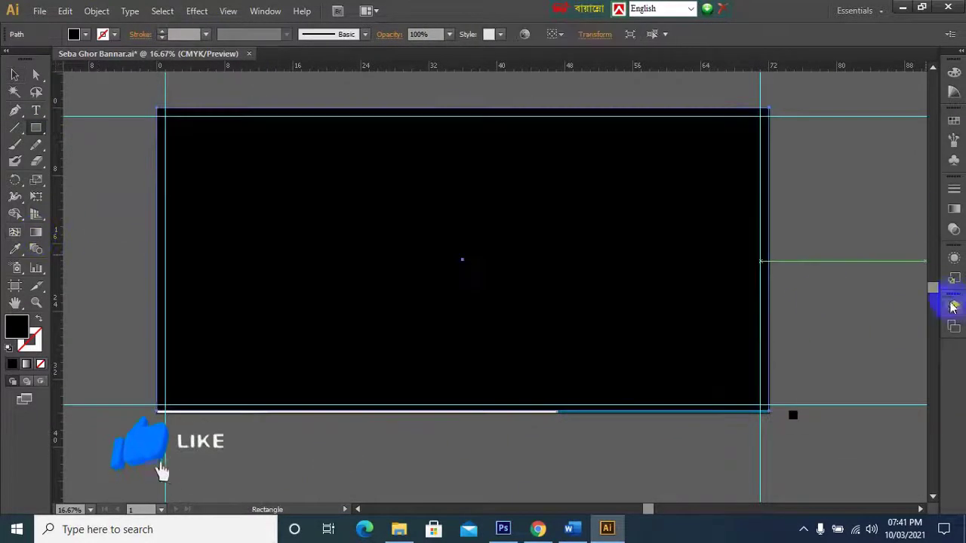
pyautogui.click(954, 305)
pyautogui.hotkey('ctrl', '[')
pyautogui.click(73, 34)
pyautogui.click(67, 148)
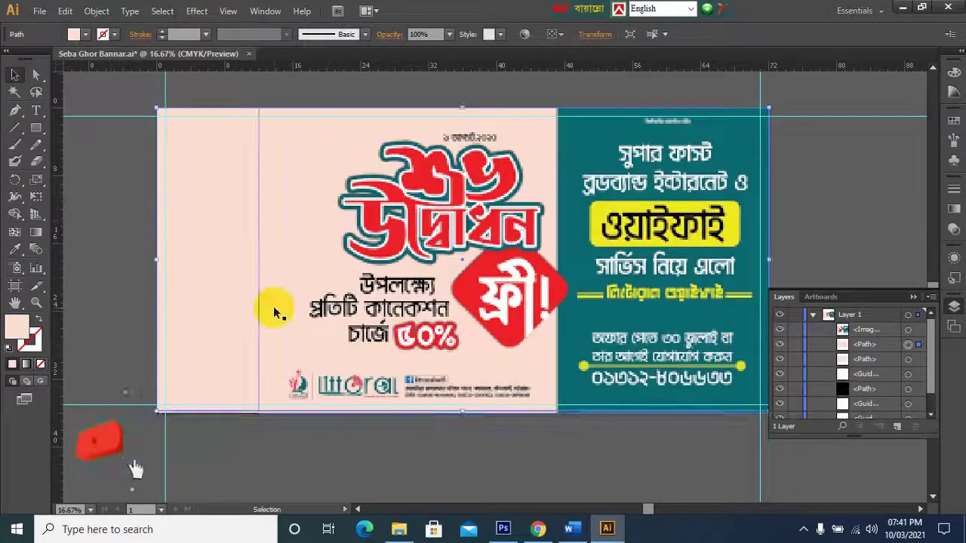
# Add a rectangle over the teal half in front, and raise the Bengali headline
pyautogui.moveTo(551, 264); pyautogui.dragTo(557, 264)
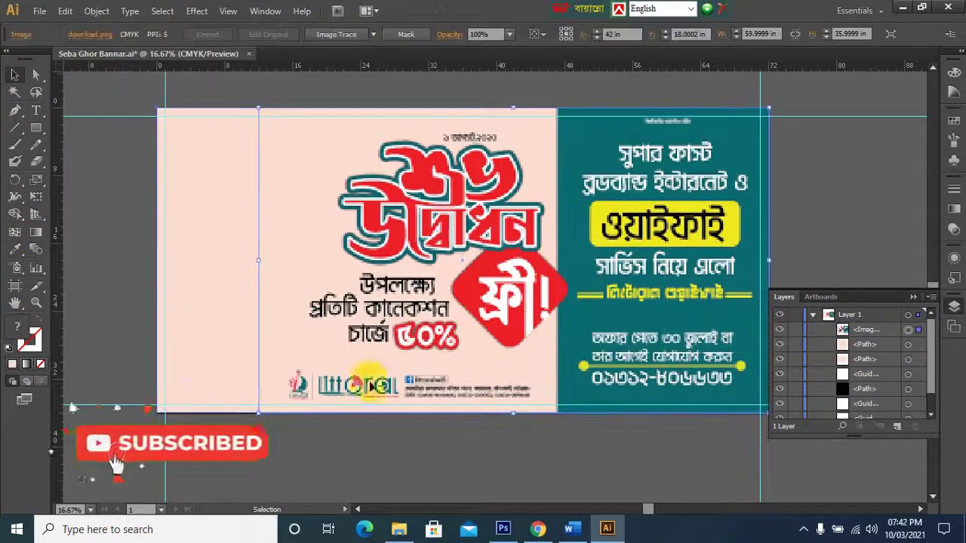
pyautogui.hotkey('ctrl', 'shift', ']')
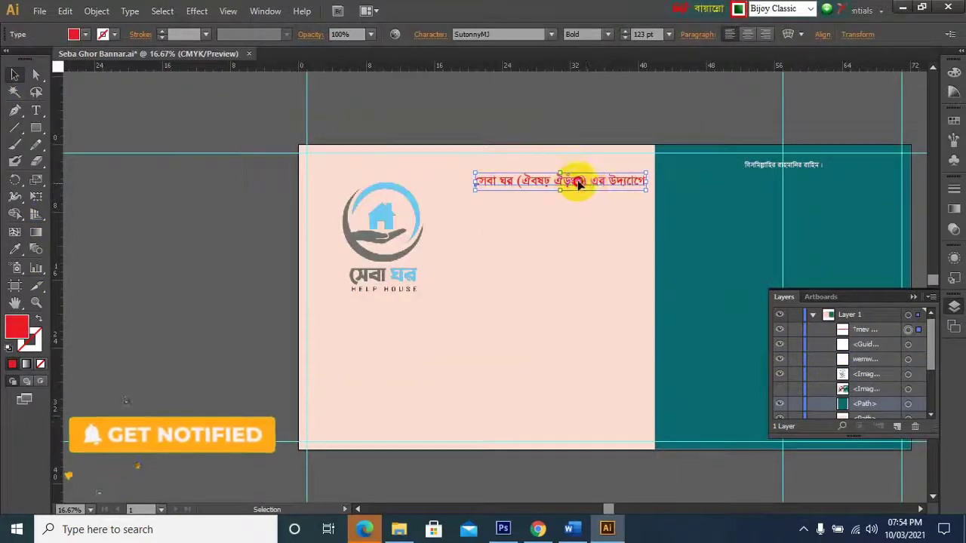
pyautogui.moveTo(578, 185); pyautogui.dragTo(578, 176)
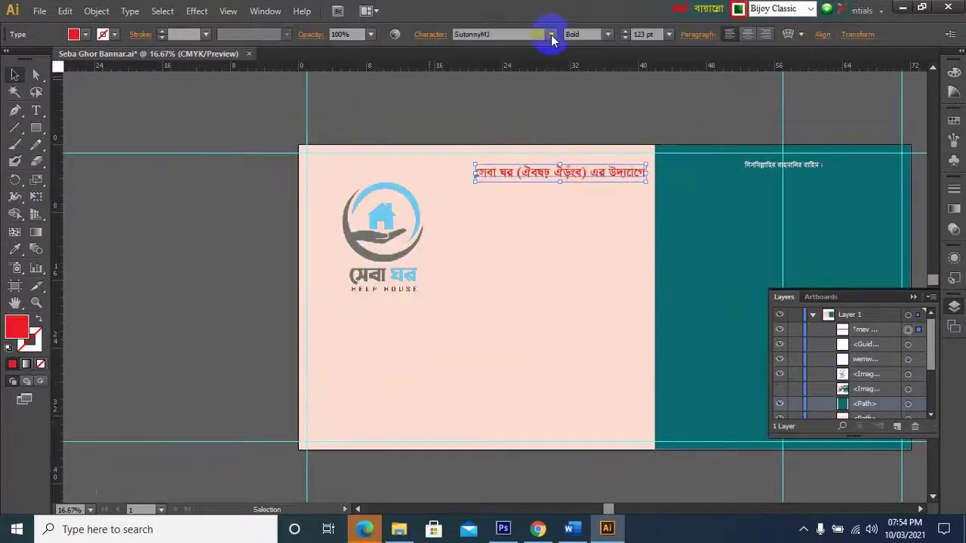
# Set the headline font to KongshoMJ
pyautogui.click(552, 35)
pyautogui.moveTo(581, 353); pyautogui.dragTo(575, 201)
pyautogui.click(571, 202)
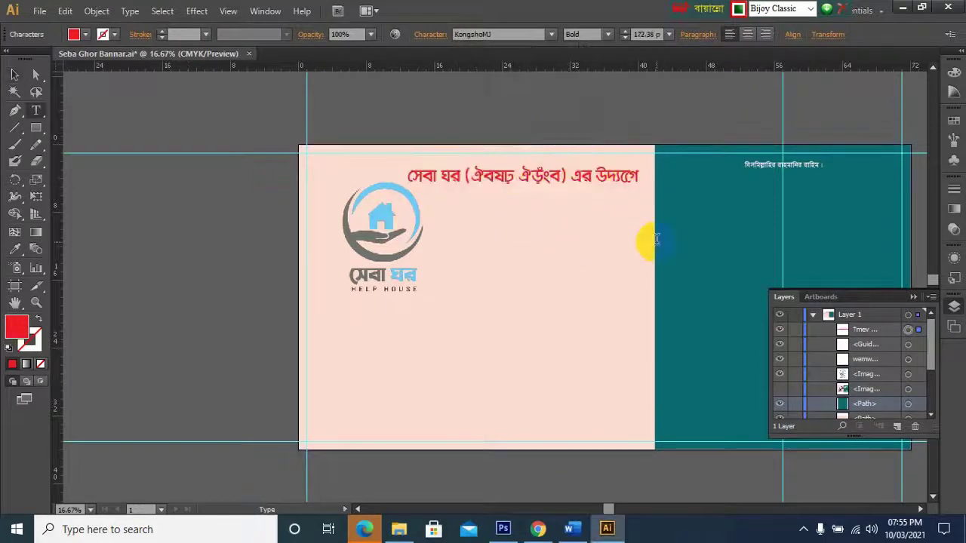
# Set the (Help House) words in bold Arial and reselect the whole headline
pyautogui.click(552, 35)
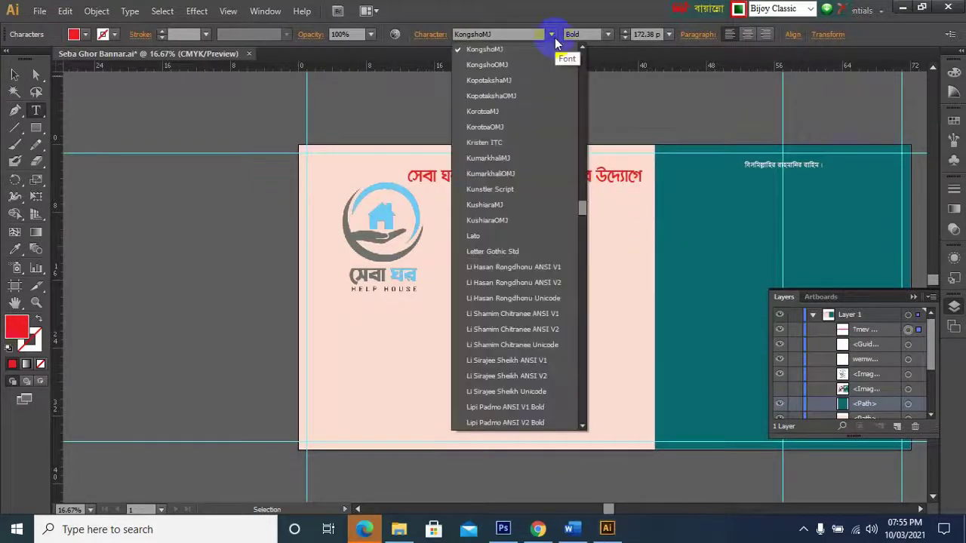
pyautogui.click(511, 125)
pyautogui.click(552, 35)
pyautogui.moveTo(582, 108); pyautogui.dragTo(583, 53)
pyautogui.click(511, 147)
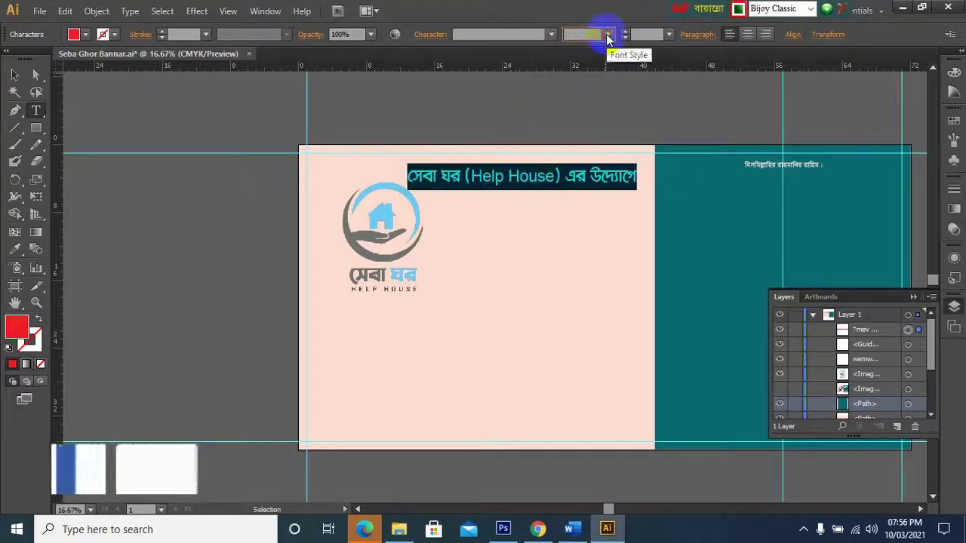
pyautogui.moveTo(464, 176); pyautogui.dragTo(565, 175)
pyautogui.click(580, 34)
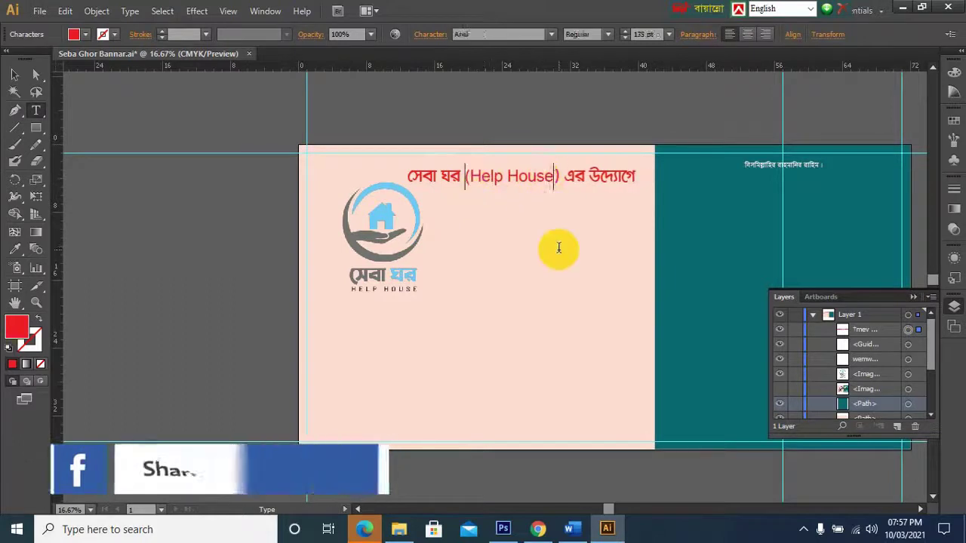
pyautogui.moveTo(464, 176); pyautogui.dragTo(562, 182)
pyautogui.tripleClick(553, 179)
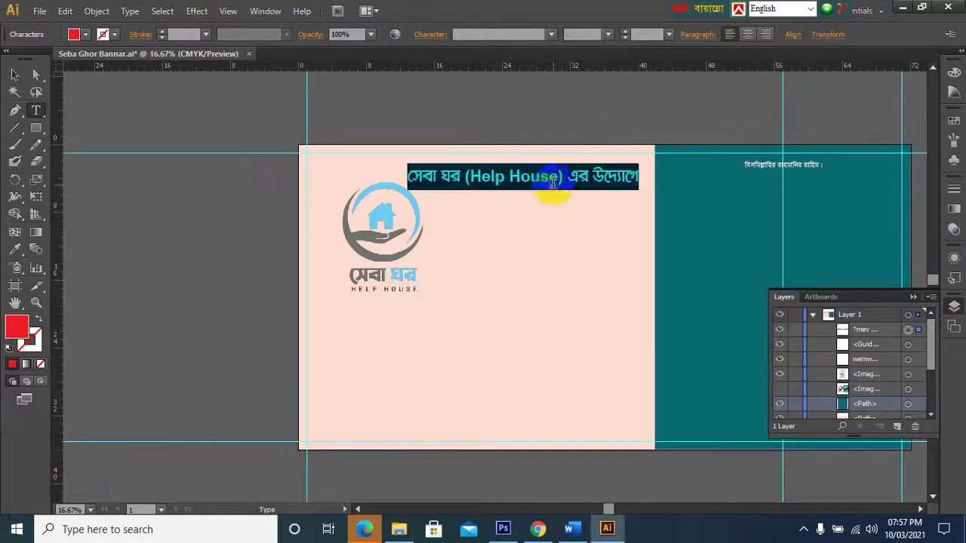
pyautogui.press('Escape')
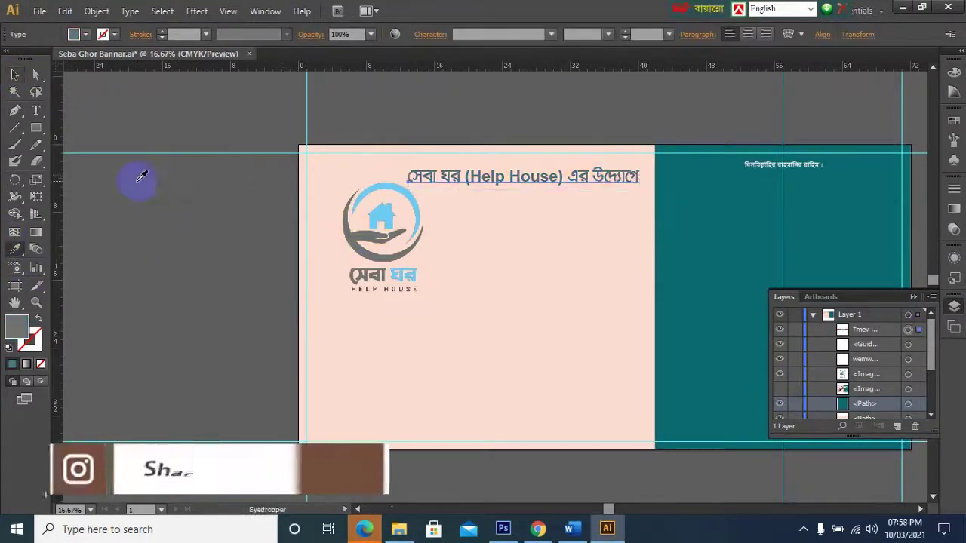
# Recolour the headline teal and paste the yellow Bengali text beside the logo
pyautogui.click(235, 270)
pyautogui.hotkey('ctrl', 'v')
pyautogui.moveTo(642, 276)
pyautogui.mouseDown()
pyautogui.moveTo(412, 256)
pyautogui.moveTo(631, 388)
pyautogui.mouseUp()
# Justify the yellow paragraph, move it into the teal panel, and set it in KongshoMJ
pyautogui.click(747, 34)
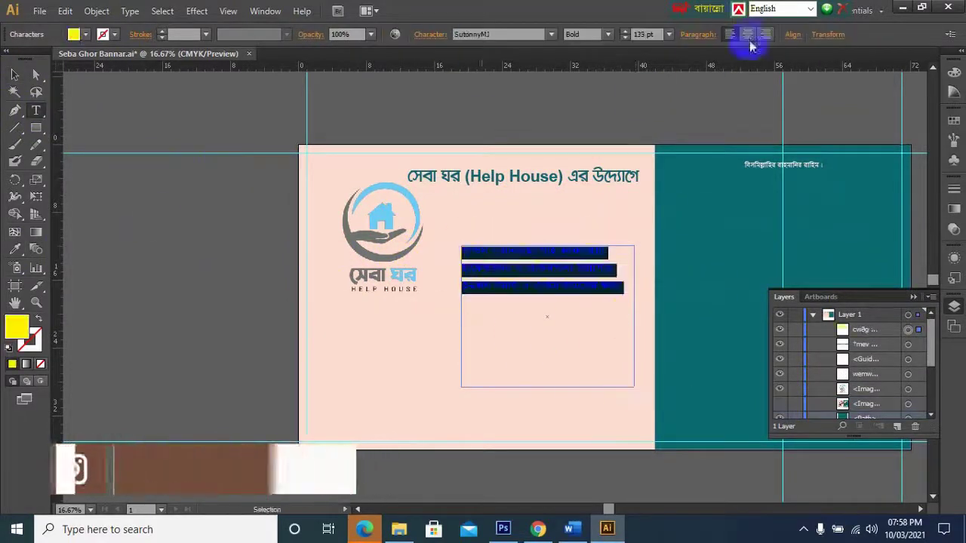
pyautogui.click(15, 75)
pyautogui.moveTo(556, 284); pyautogui.dragTo(785, 235)
pyautogui.click(551, 33)
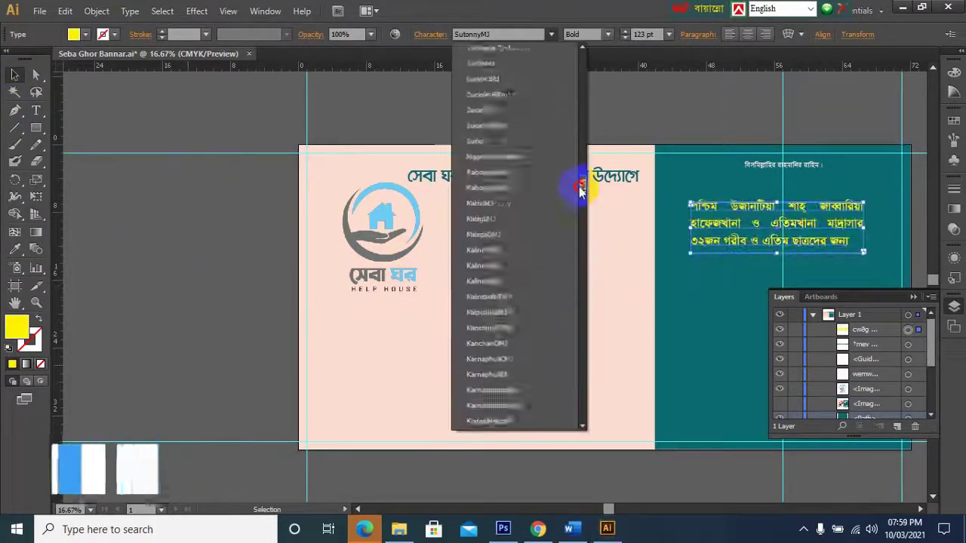
pyautogui.click(573, 189)
# Size the yellow paragraph to 150 pt and position it inside the teal panel
pyautogui.click(638, 34)
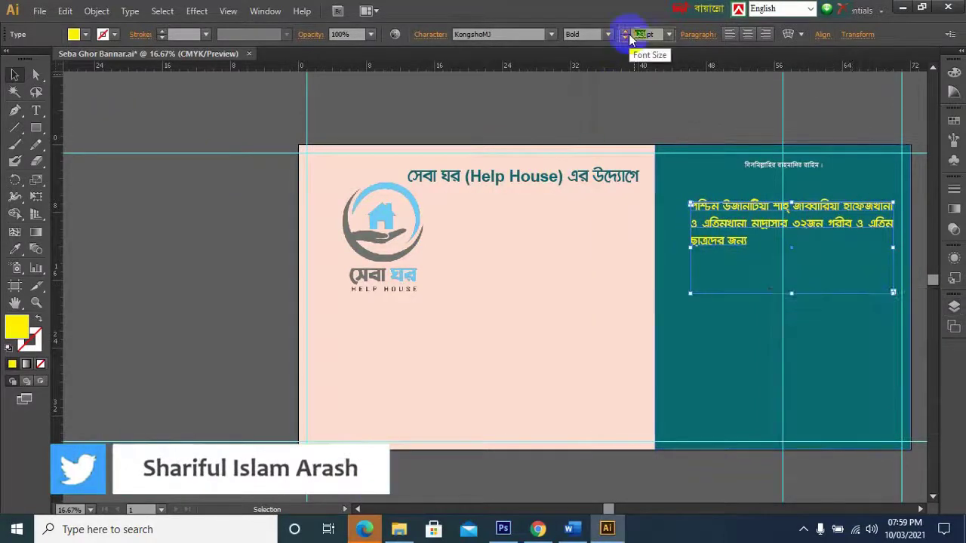
pyautogui.write('234')
pyautogui.press('Return')
pyautogui.write('180')
pyautogui.press('Return')
pyautogui.moveTo(793, 349); pyautogui.dragTo(734, 266)
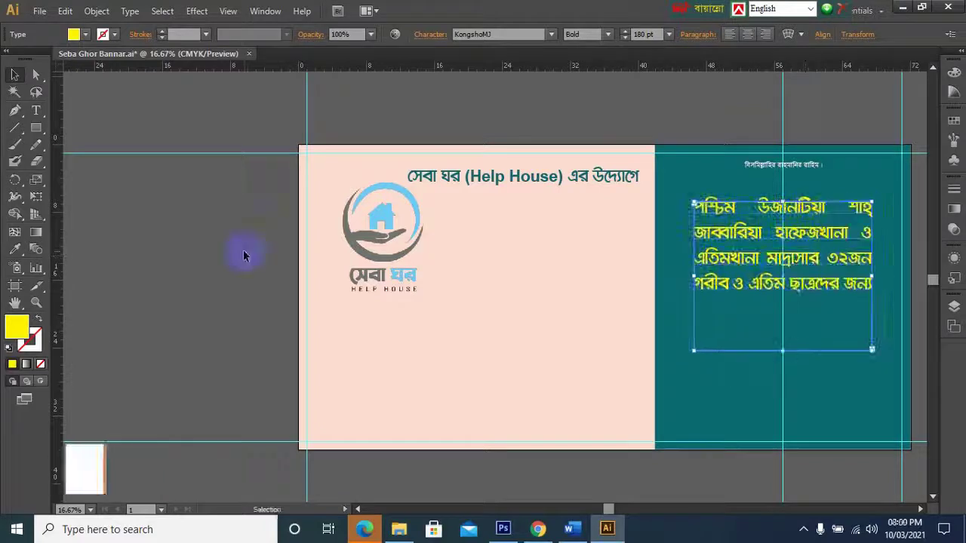
pyautogui.click(642, 33)
pyautogui.write('150')
pyautogui.press('Return')
pyautogui.moveTo(692, 272)
pyautogui.mouseDown()
pyautogui.moveTo(677, 272)
pyautogui.moveTo(680, 289)
pyautogui.mouseUp()
pyautogui.click(679, 493)
# Bring the converted Bengali distribution line from the Chrome converter into the banner
pyautogui.click(538, 529)
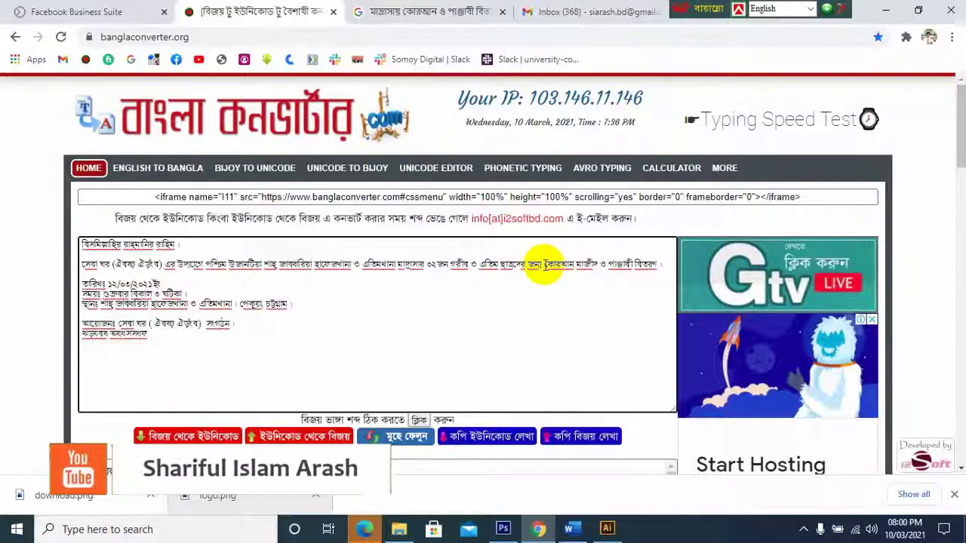
pyautogui.click(606, 528)
pyautogui.click(552, 34)
pyautogui.click(513, 49)
# Set the distribution text in Lipi Padmo ANSI V2 Bold at 333 pt
pyautogui.click(552, 34)
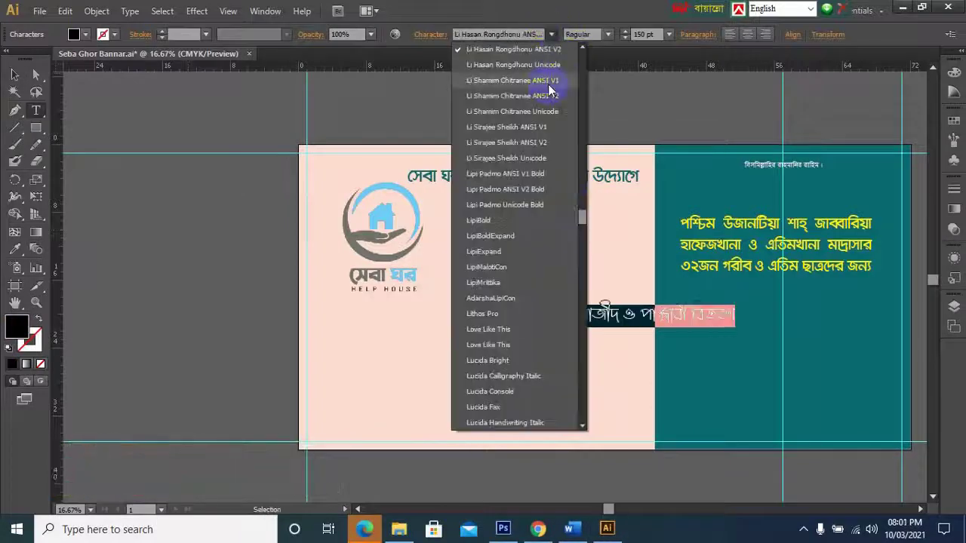
pyautogui.click(549, 96)
pyautogui.click(552, 34)
pyautogui.click(538, 96)
pyautogui.click(514, 313)
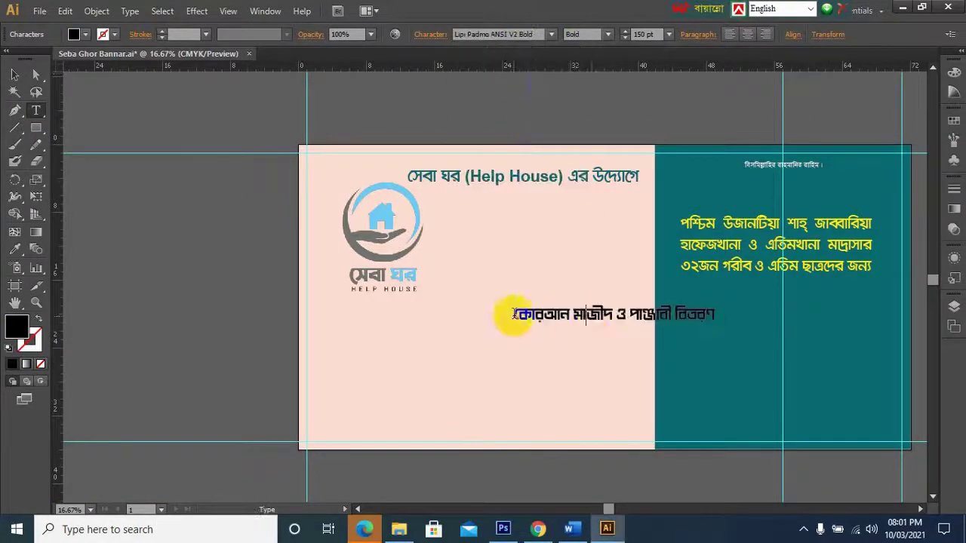
pyautogui.write('333')
pyautogui.press('Return')
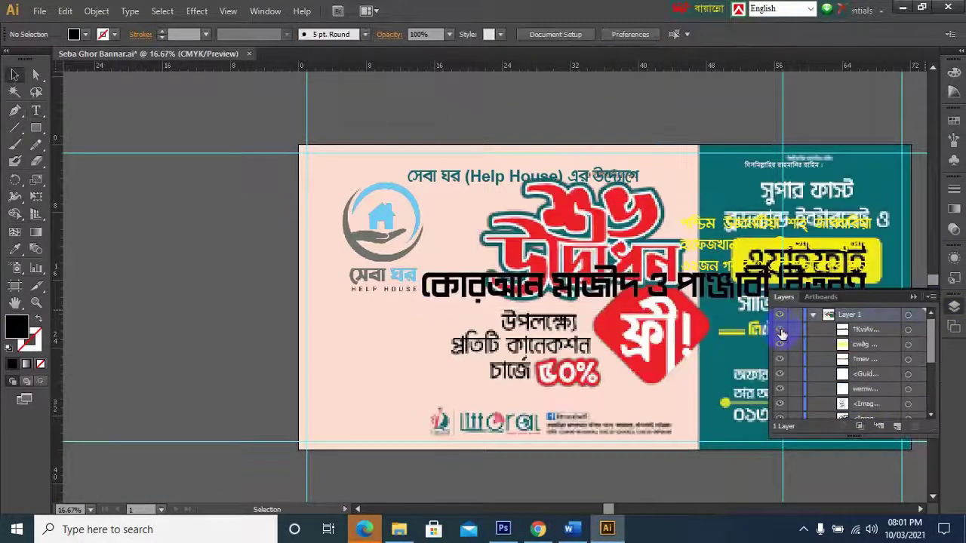
# Colour the distribution text red and break it into two lines
pyautogui.click(600, 294)
pyautogui.hotkey('ctrl', 'a')
pyautogui.click(85, 34)
pyautogui.click(641, 285)
pyautogui.press('Return')
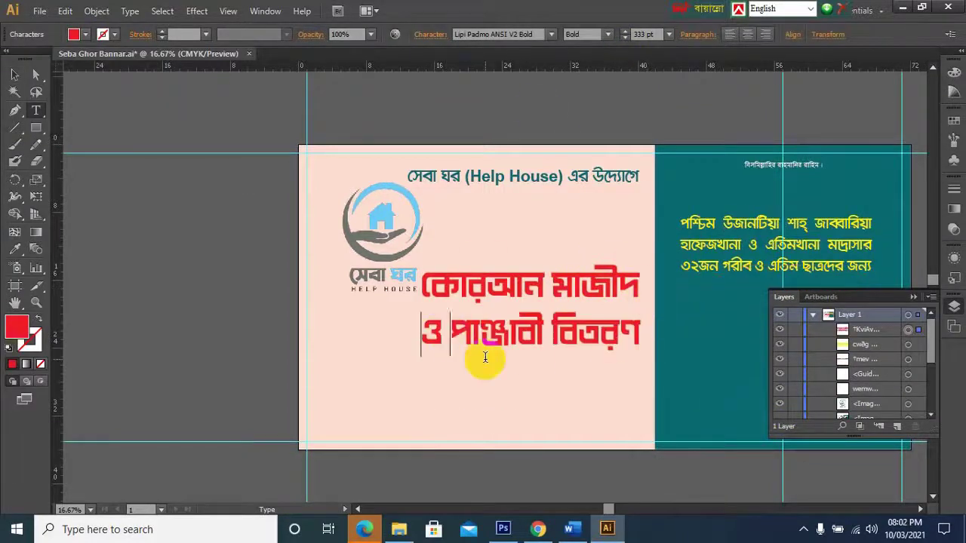
pyautogui.click(486, 355)
pyautogui.press('Return')
pyautogui.click(319, 370)
pyautogui.press('BackSpace')
pyautogui.press('Escape')
pyautogui.moveTo(483, 290); pyautogui.dragTo(627, 240)
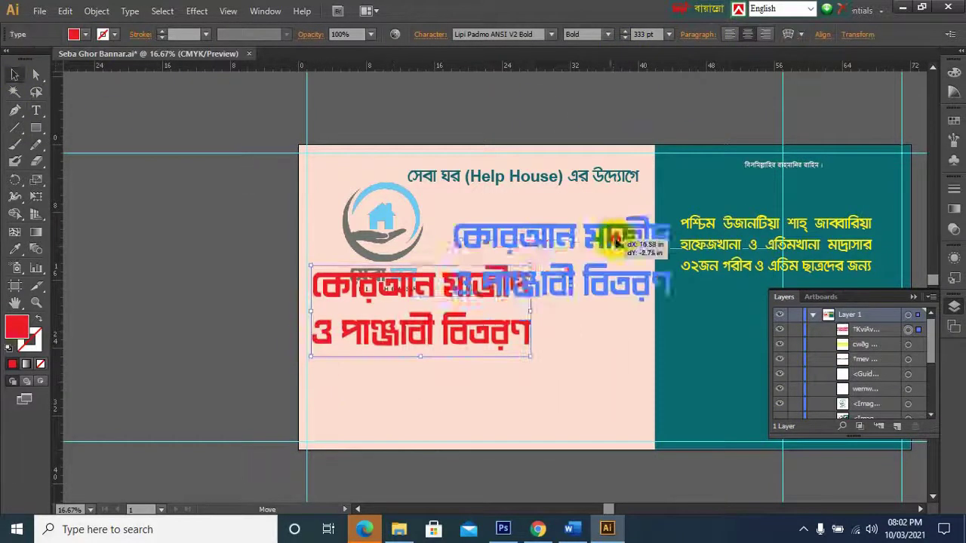
pyautogui.scroll(-5, 824, 391)
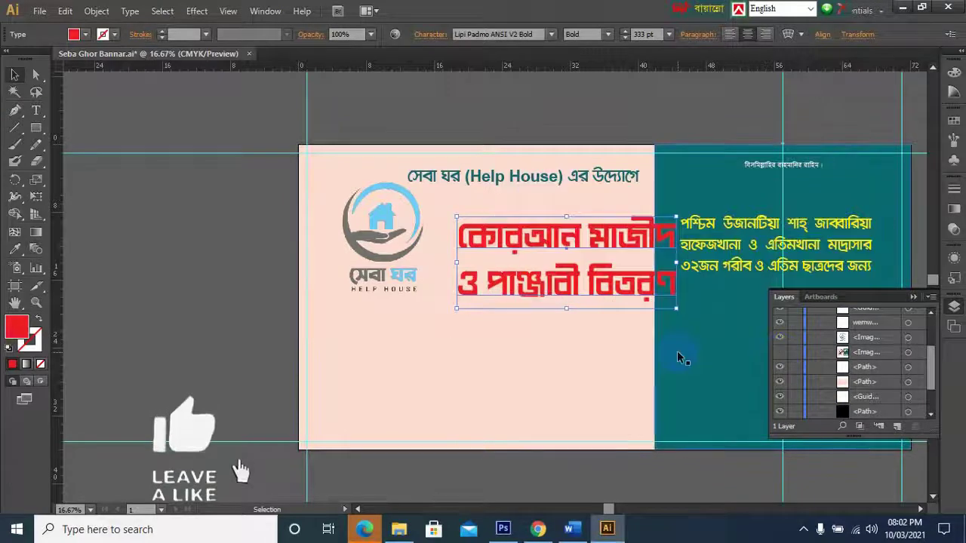
# Shift the teal panel's left edge right and raise the red headline under the Help House line
pyautogui.click(656, 297)
pyautogui.moveTo(655, 297); pyautogui.dragTo(673, 297)
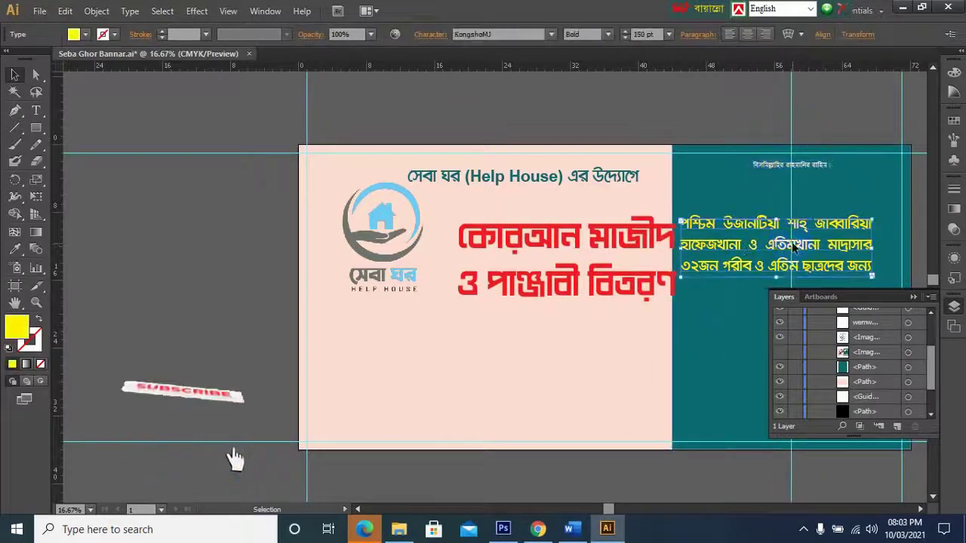
pyautogui.click(564, 285)
pyautogui.click(697, 34)
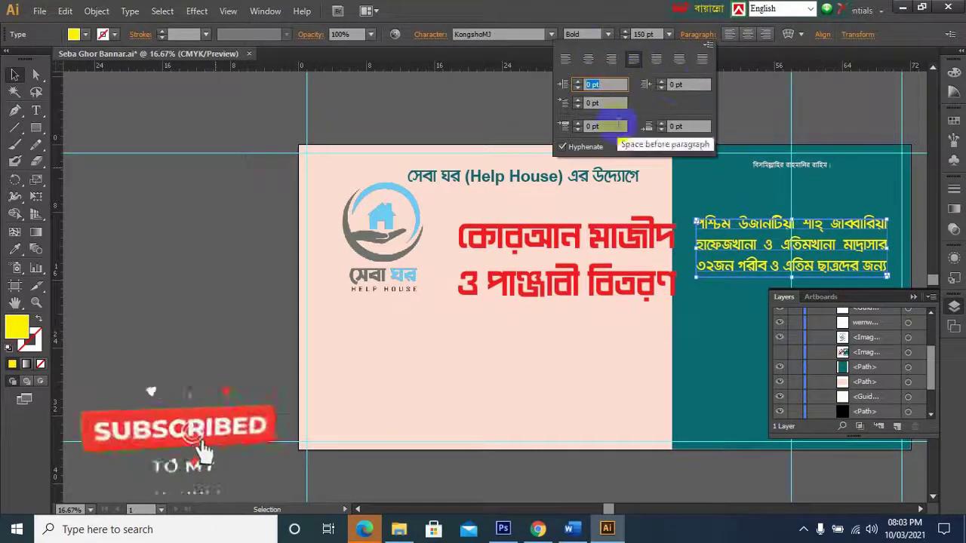
pyautogui.click(654, 334)
pyautogui.press('Escape')
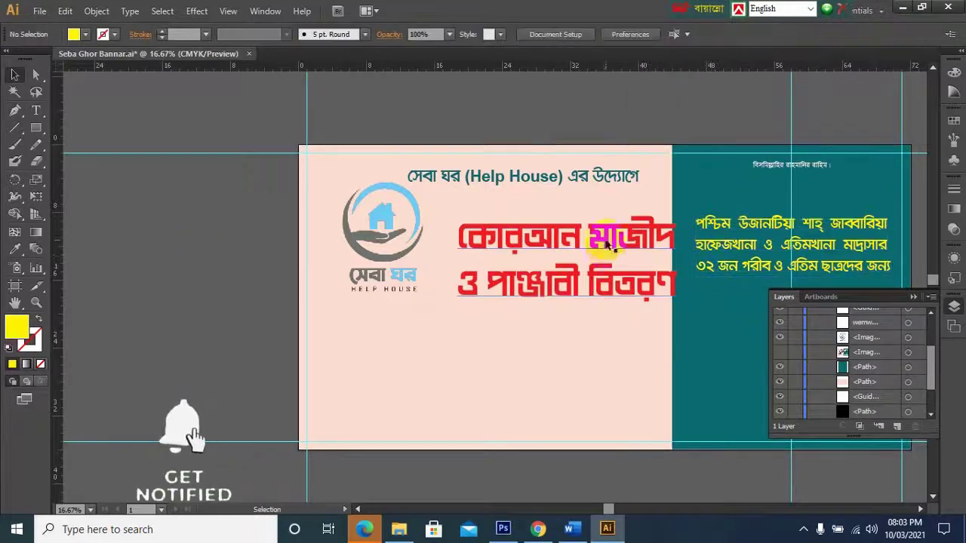
pyautogui.moveTo(610, 256); pyautogui.dragTo(600, 221)
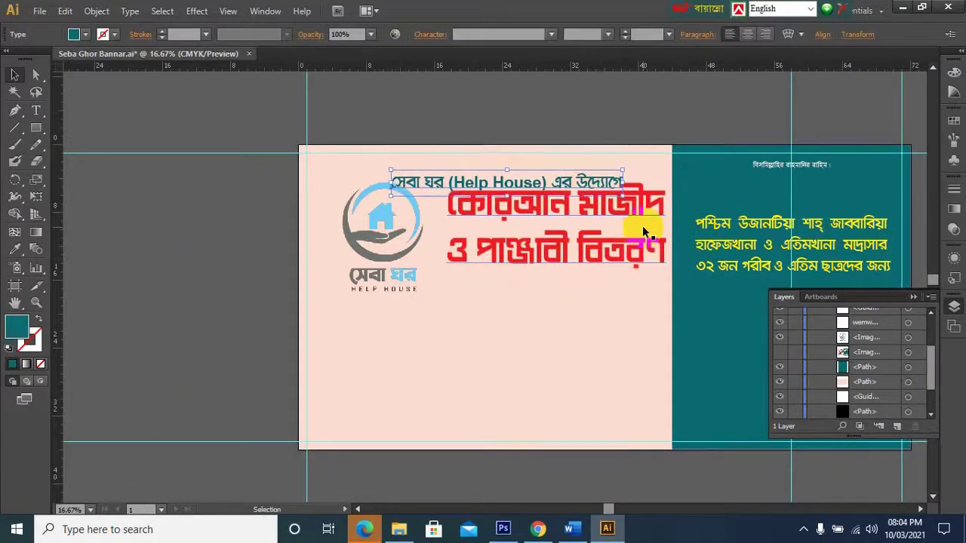
# Review the red headline's paragraph and character settings, then show the hidden reference image layer
pyautogui.click(539, 324)
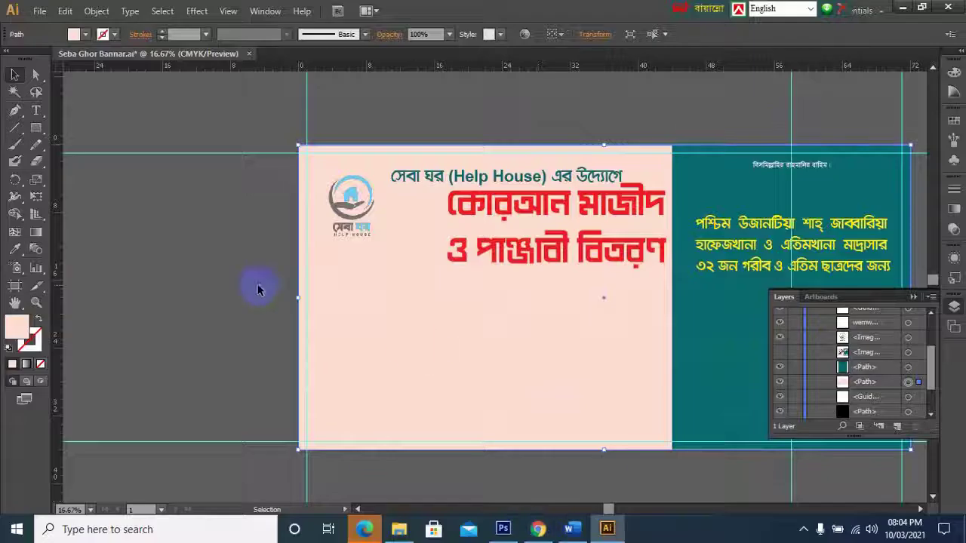
pyautogui.click(607, 178)
pyautogui.click(555, 227)
pyautogui.click(697, 34)
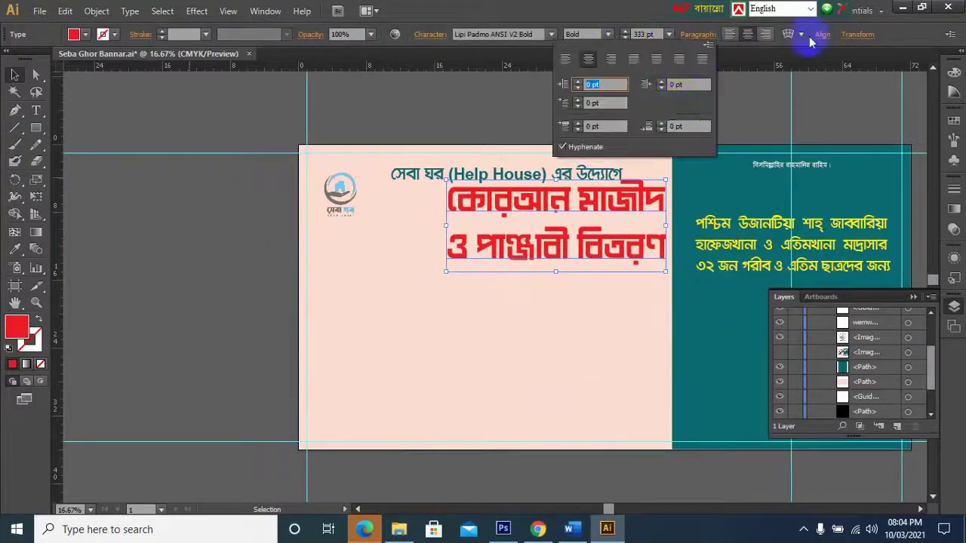
pyautogui.click(430, 34)
pyautogui.doubleClick(506, 231)
pyautogui.click(431, 34)
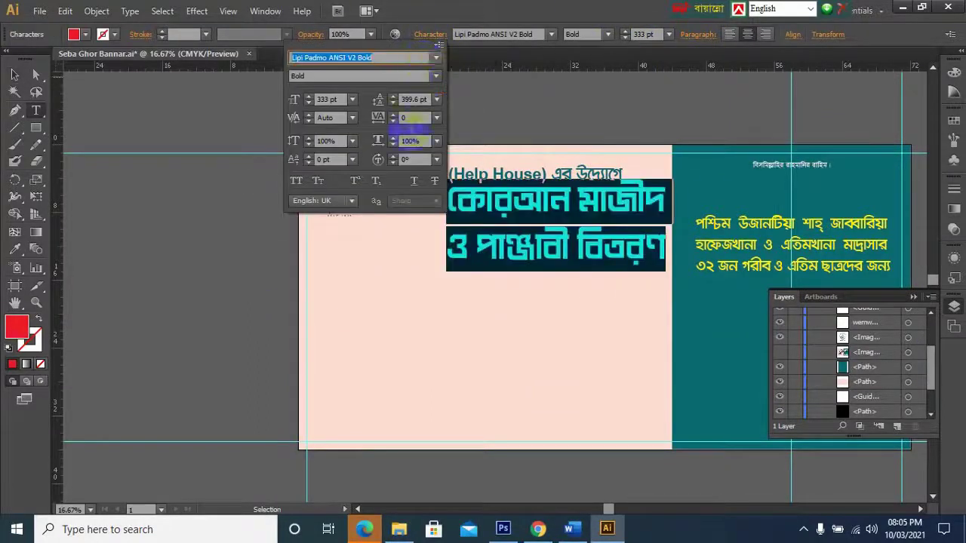
pyautogui.press('Escape')
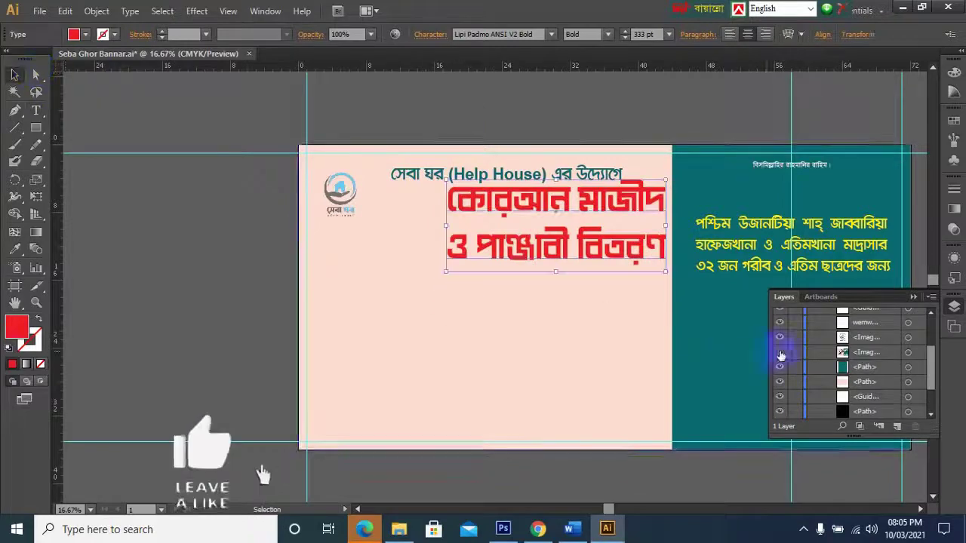
pyautogui.click(779, 353)
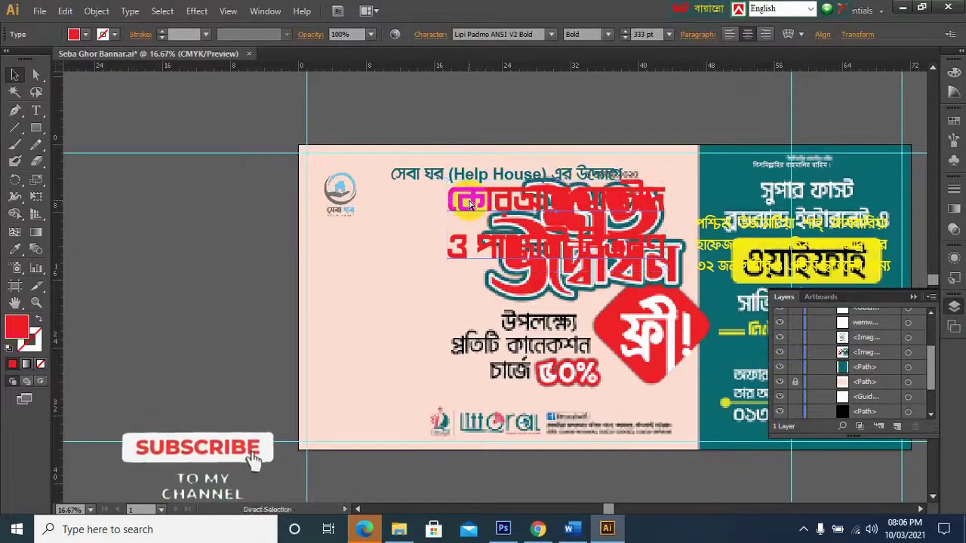
# Give a headline copy a teal fill and teal outline
pyautogui.press('i')
pyautogui.doubleClick(16, 326)
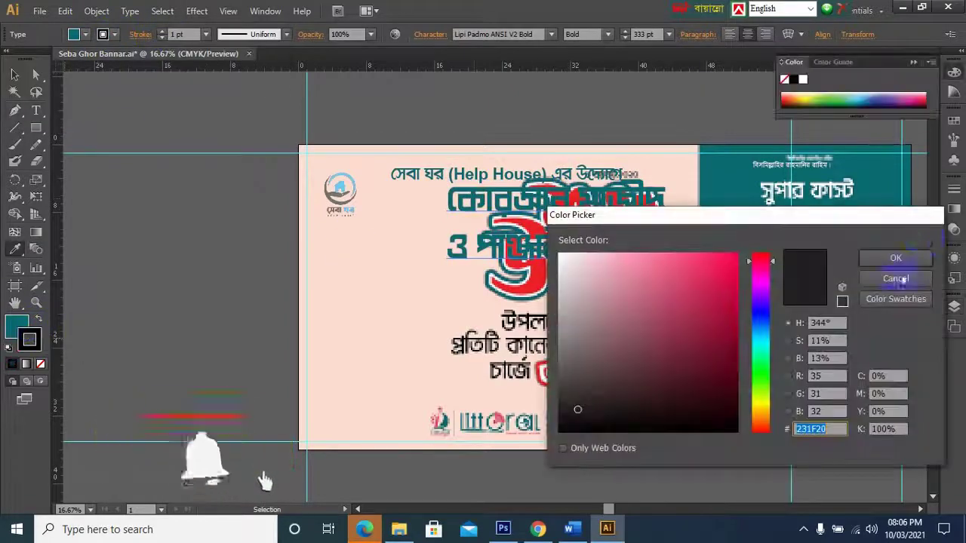
pyautogui.press('Escape')
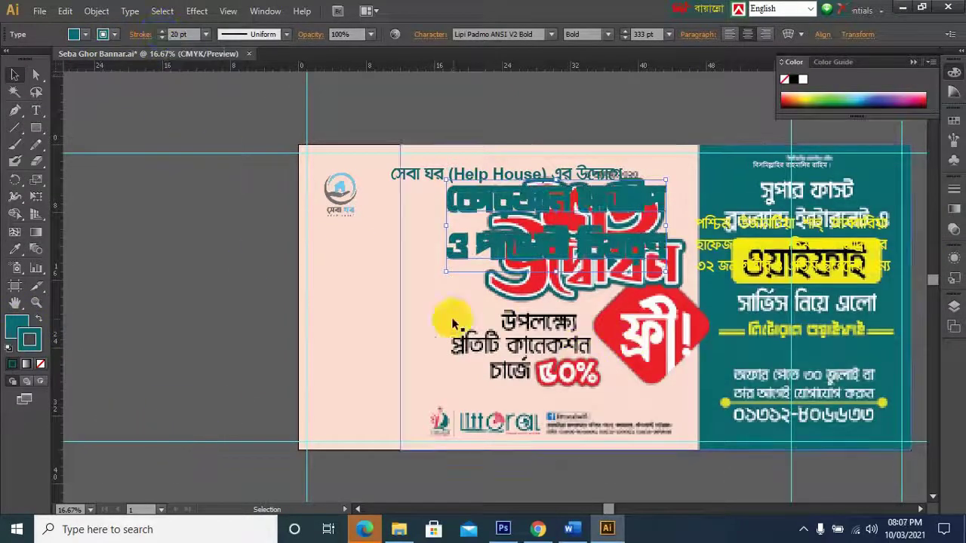
pyautogui.press('F7')
pyautogui.click(113, 34)
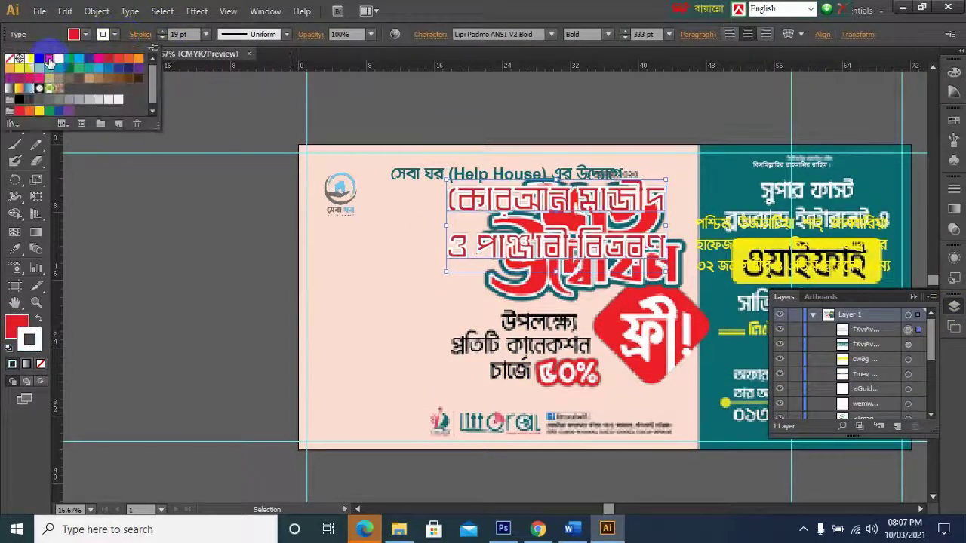
pyautogui.click(9, 59)
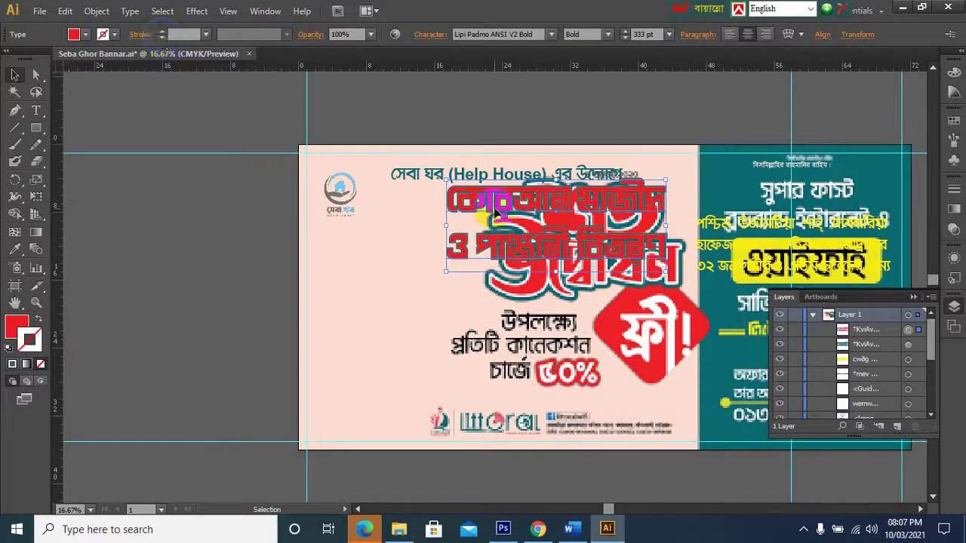
pyautogui.hotkey('ctrl', 'z')
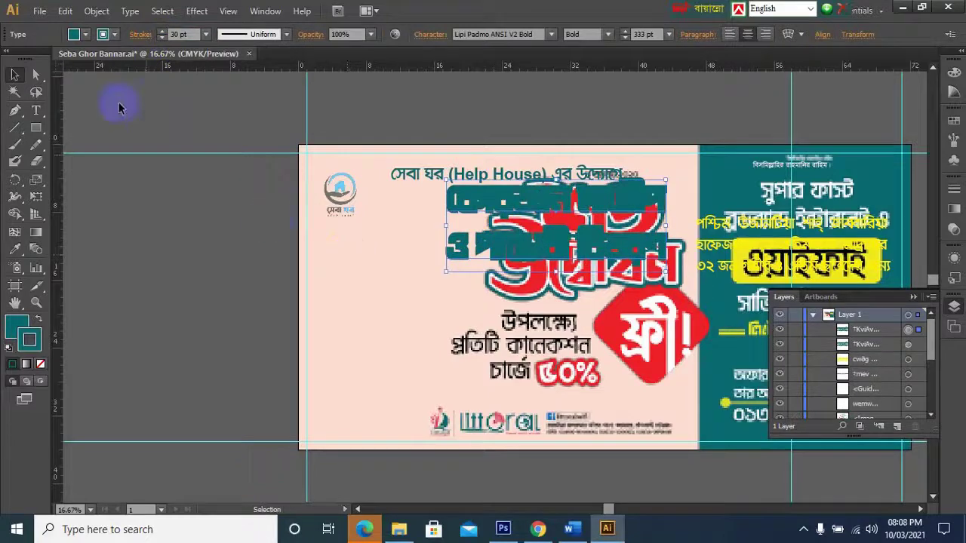
# Make a white headline copy, thicken the back copy's teal outline to 50 pt, and turn the front copy red
pyautogui.click(115, 34)
pyautogui.click(18, 59)
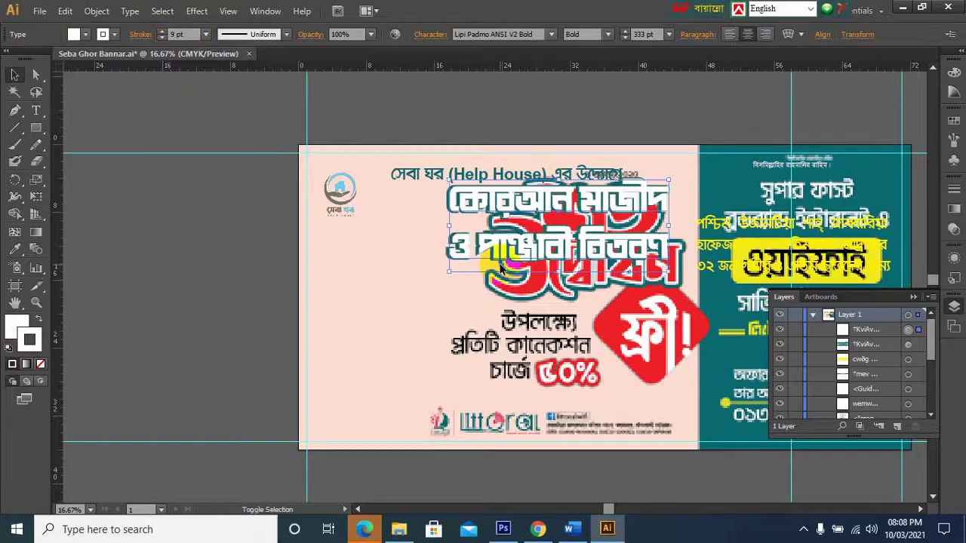
pyautogui.click(209, 151)
pyautogui.click(471, 217)
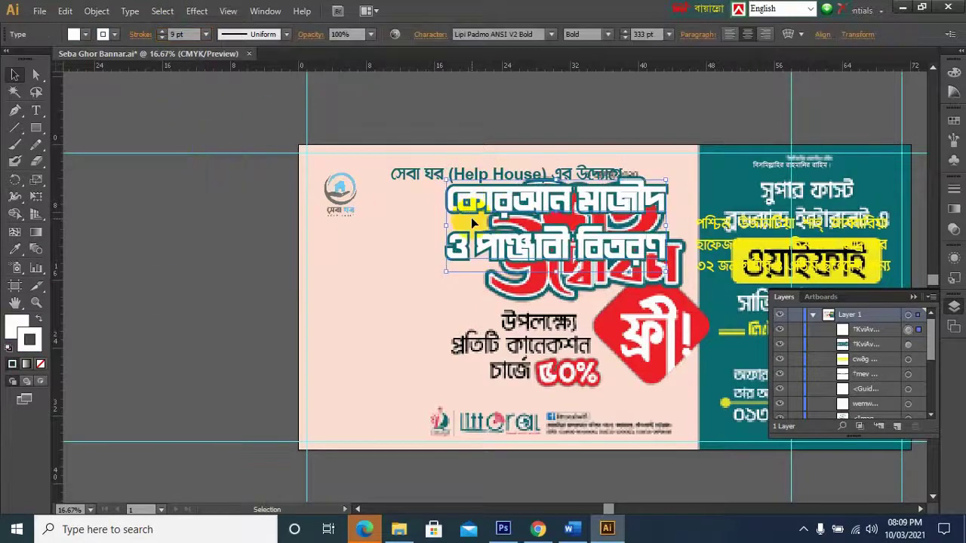
pyautogui.hotkey('ctrl', 'z')
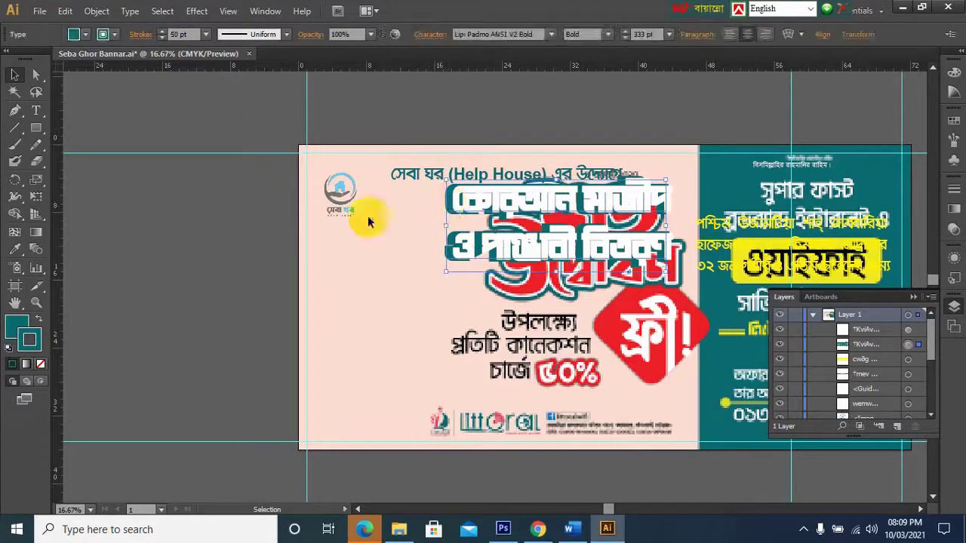
pyautogui.click(478, 205)
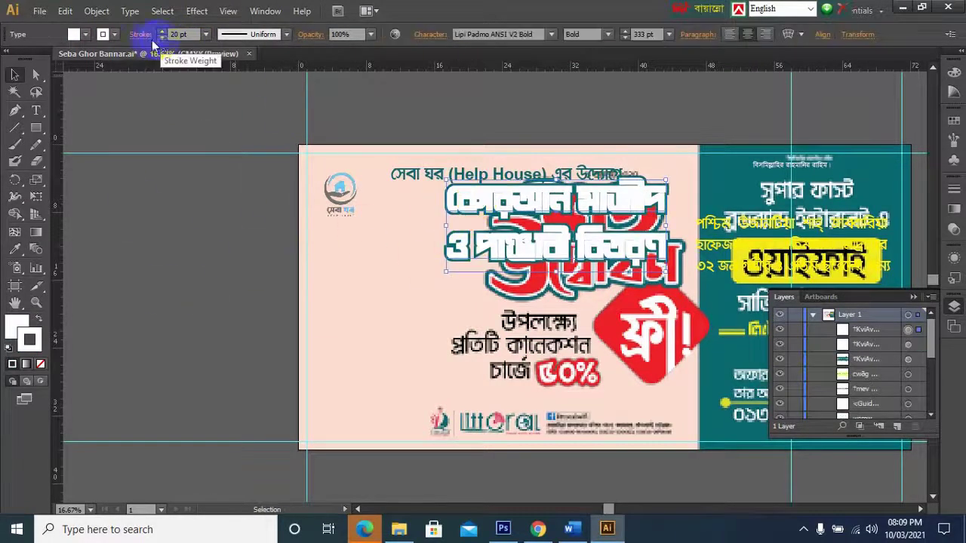
pyautogui.hotkey('ctrl', 'z')
# Hide the reference image layer and shift the Help House line left
pyautogui.moveTo(150, 328); pyautogui.dragTo(462, 273)
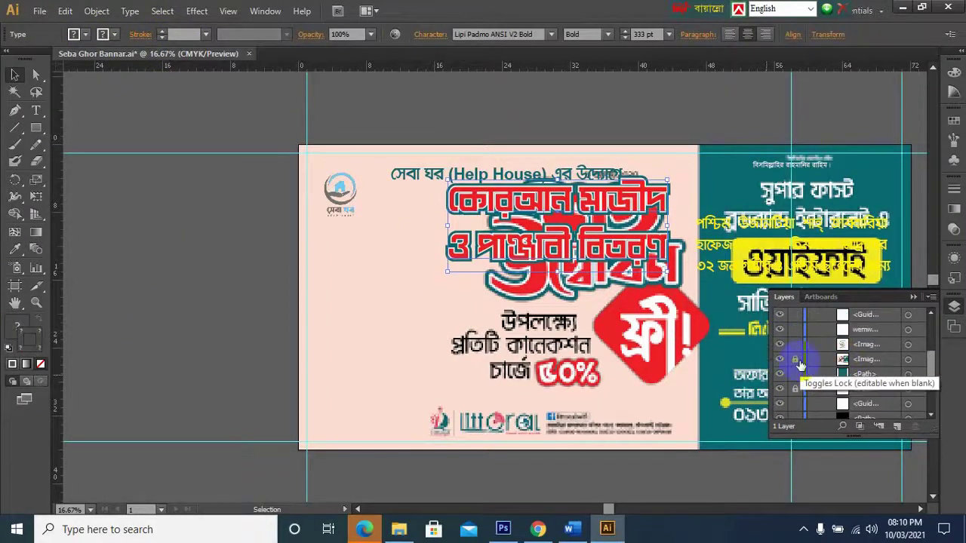
pyautogui.click(780, 361)
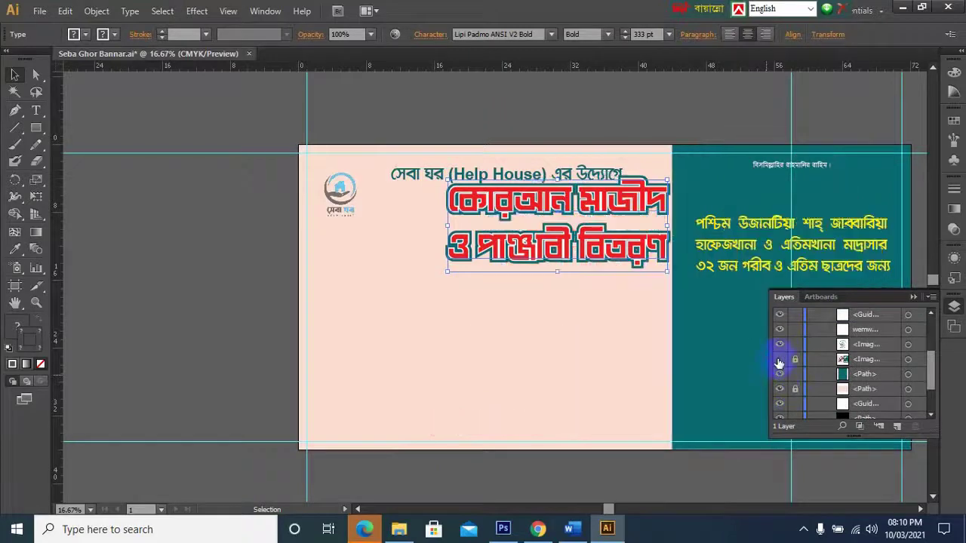
pyautogui.click(479, 313)
pyautogui.hotkey('ctrl', 'z')
pyautogui.hotkey('ctrl', 'z')
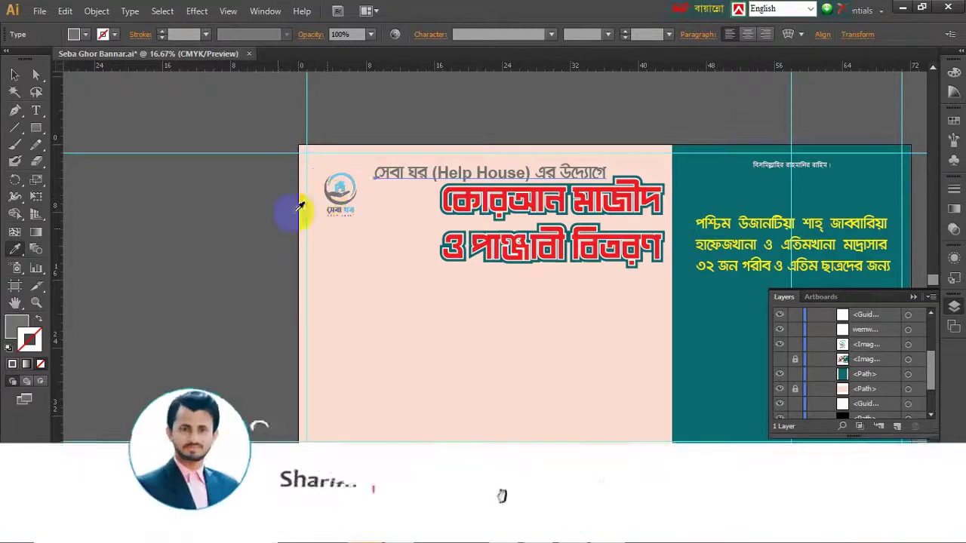
# Set the date, time and venue text in KongshoMJ at 157 pt
pyautogui.press('v')
pyautogui.click(460, 204)
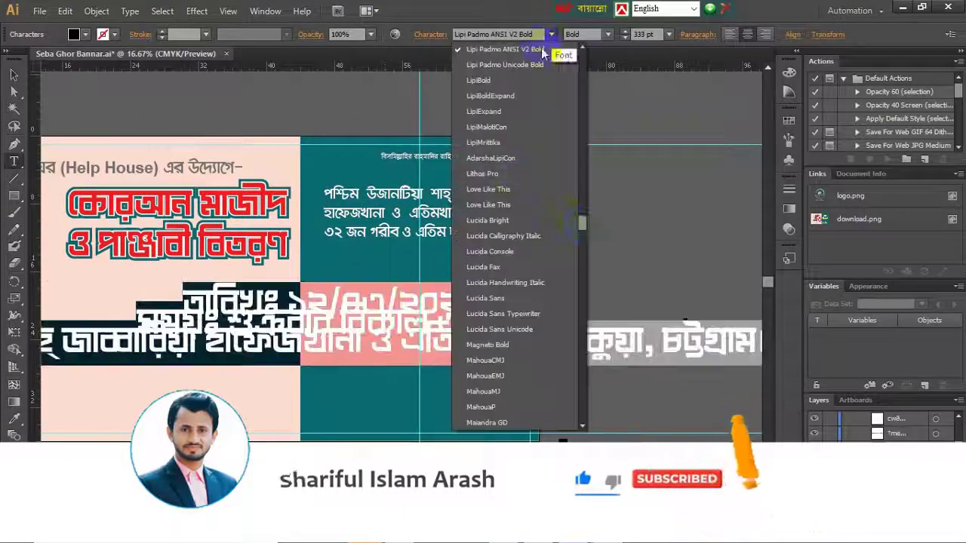
pyautogui.moveTo(582, 222); pyautogui.dragTo(582, 168)
pyautogui.click(491, 362)
pyautogui.write('222')
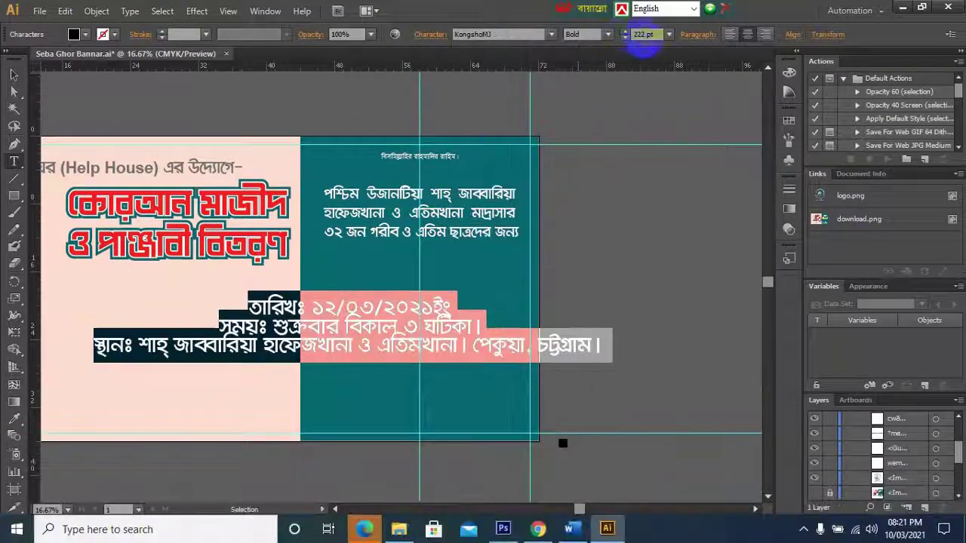
pyautogui.write('157')
pyautogui.press('Return')
pyautogui.press('Escape')
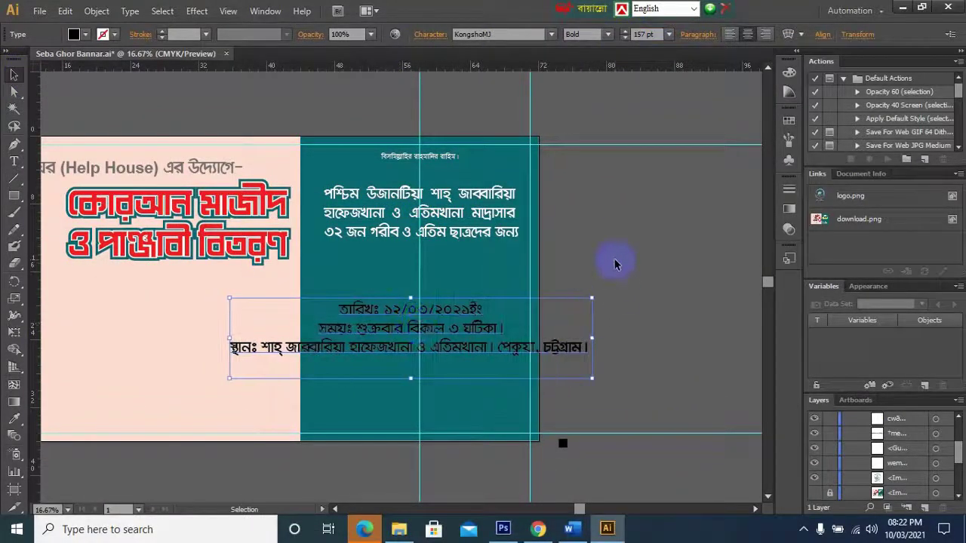
# Break the venue line onto separate lines and show the Wi‑Fi reference image again
pyautogui.press('Return')
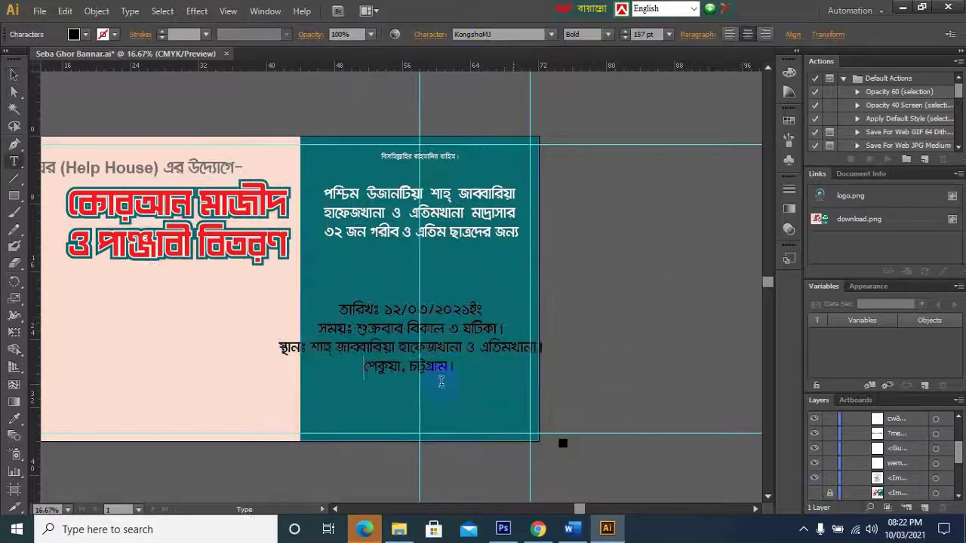
pyautogui.press('Return')
pyautogui.click(320, 318)
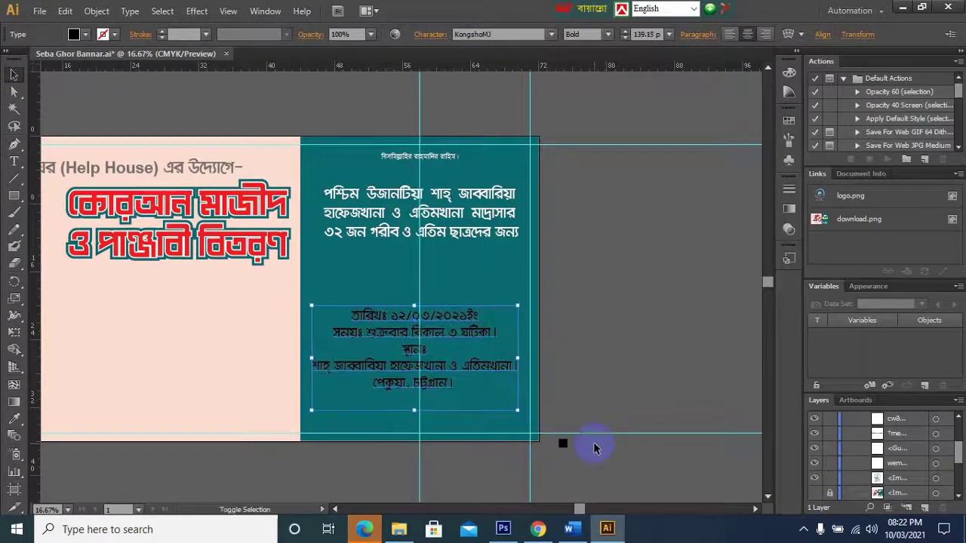
pyautogui.doubleClick(380, 374)
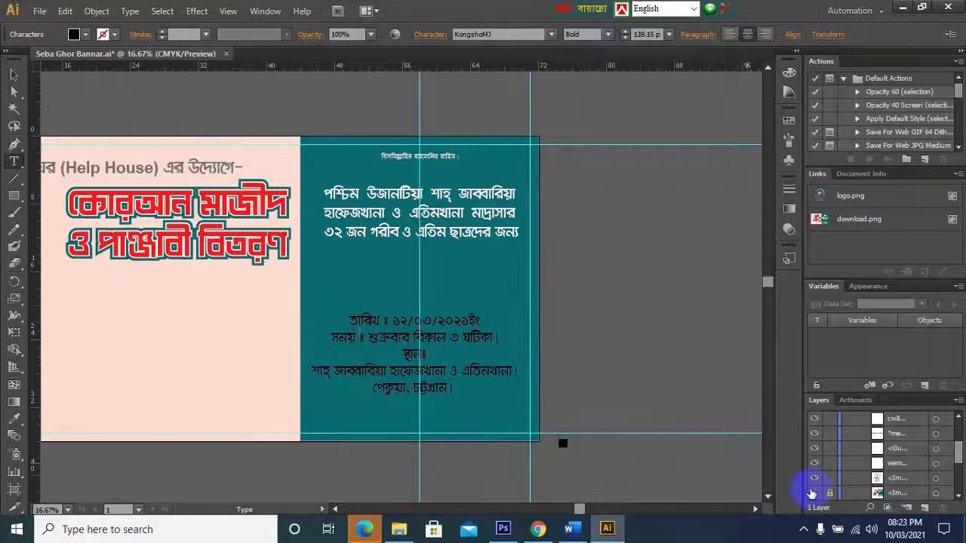
pyautogui.click(815, 493)
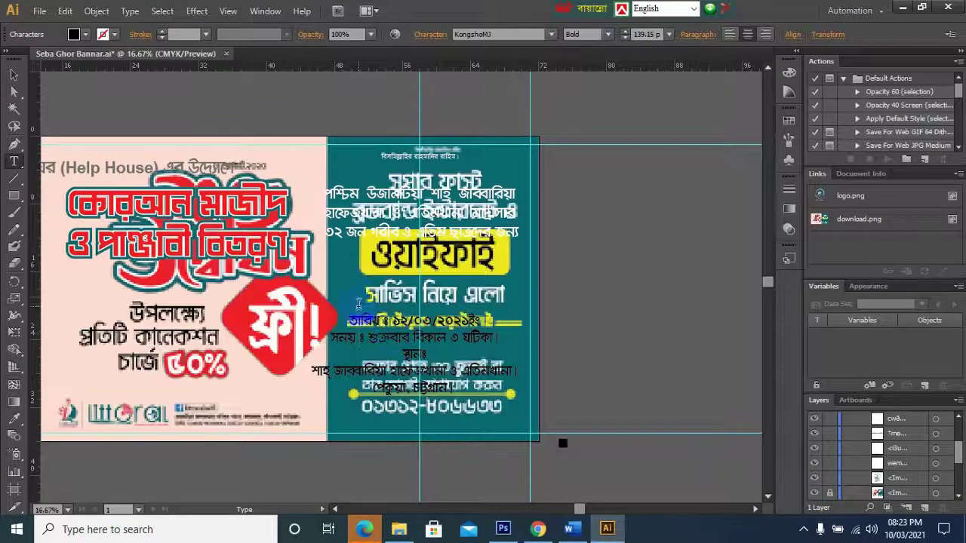
# Draw an exact-size yellow rounded rectangle label above the date line
pyautogui.moveTo(362, 275); pyautogui.dragTo(502, 305)
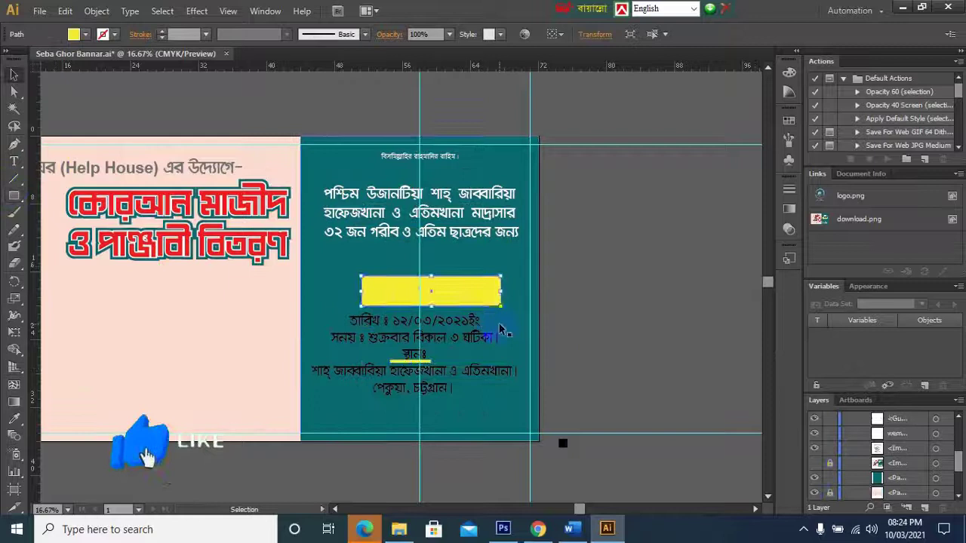
pyautogui.press('Delete')
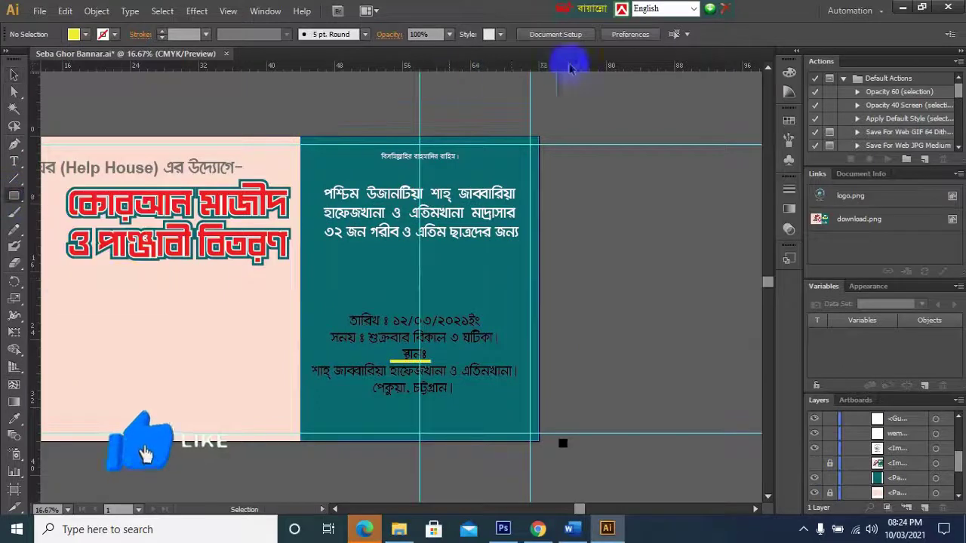
pyautogui.click(519, 265)
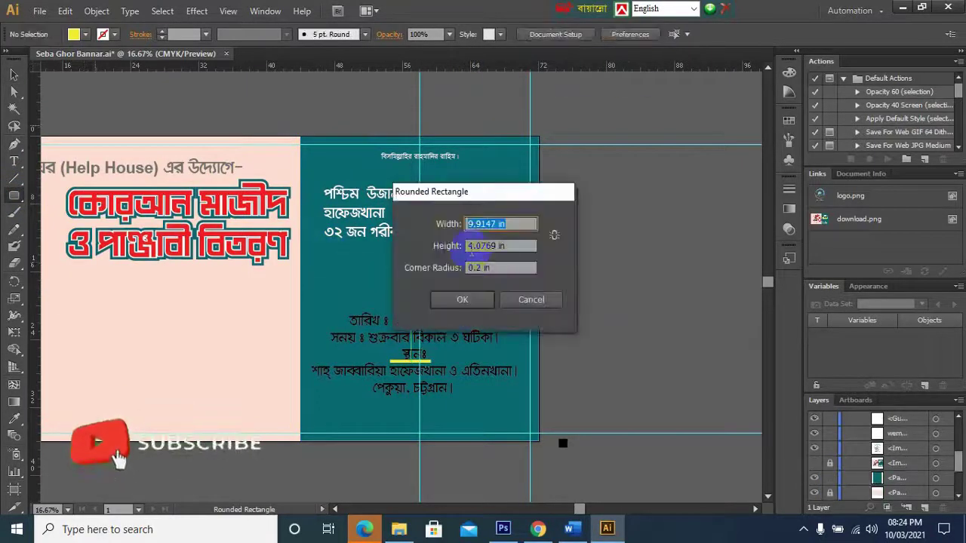
pyautogui.press('Return')
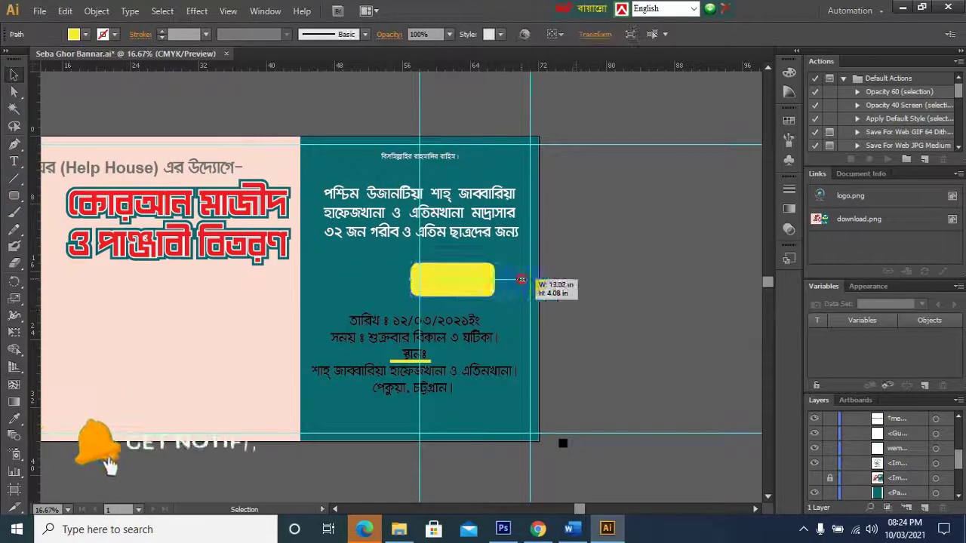
pyautogui.click(14, 161)
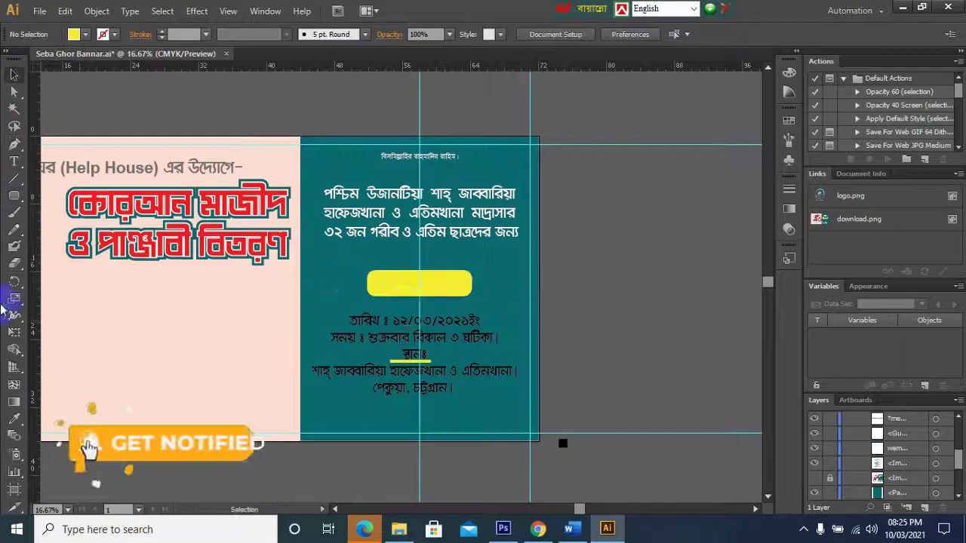
# Add the heading সময়সূচী at 99 pt with adjusted leading on the yellow label
pyautogui.click(452, 355)
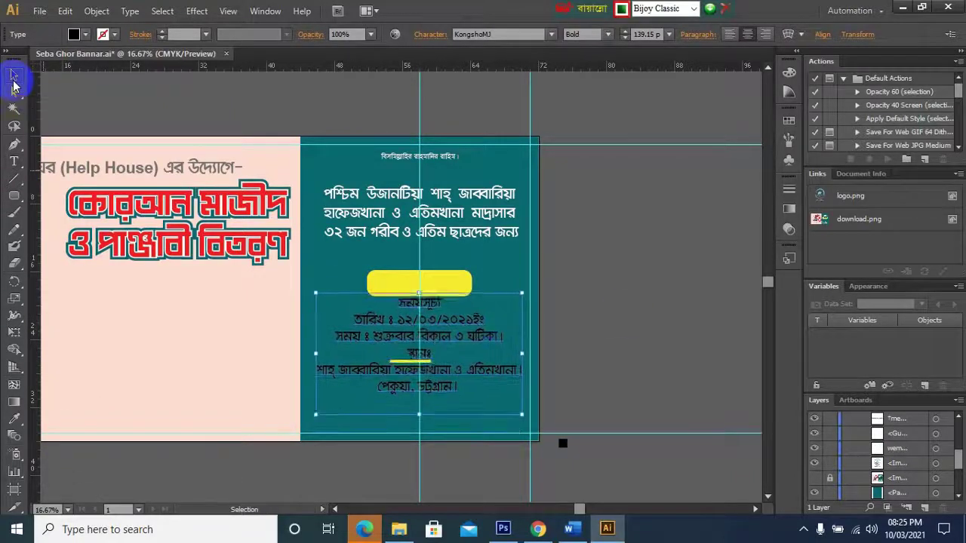
pyautogui.doubleClick(414, 320)
pyautogui.click(422, 313)
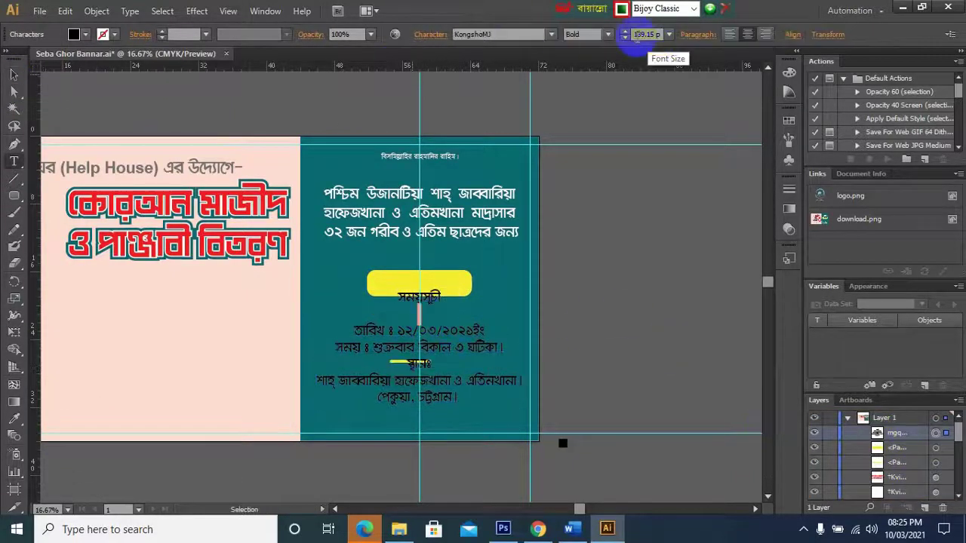
pyautogui.write('99')
pyautogui.click(430, 34)
pyautogui.click(430, 34)
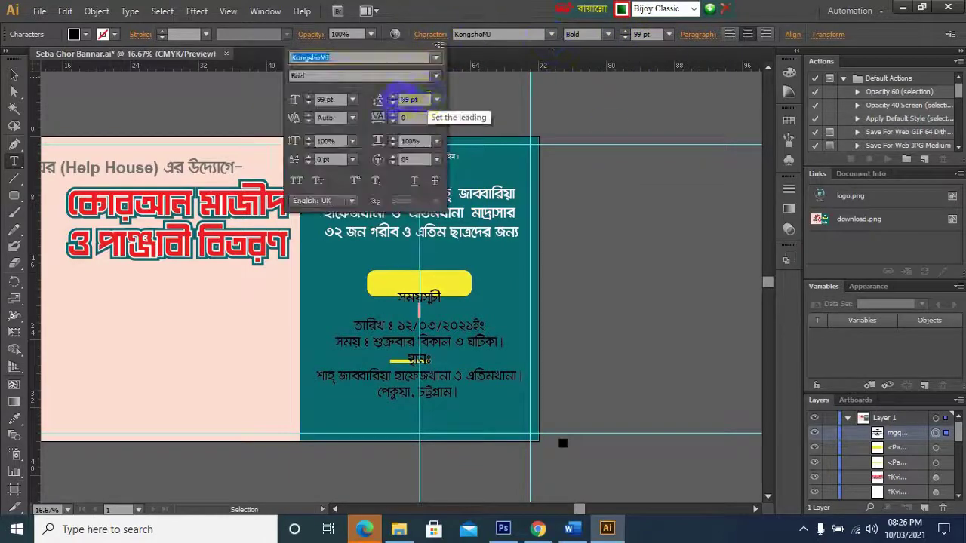
pyautogui.click(13, 74)
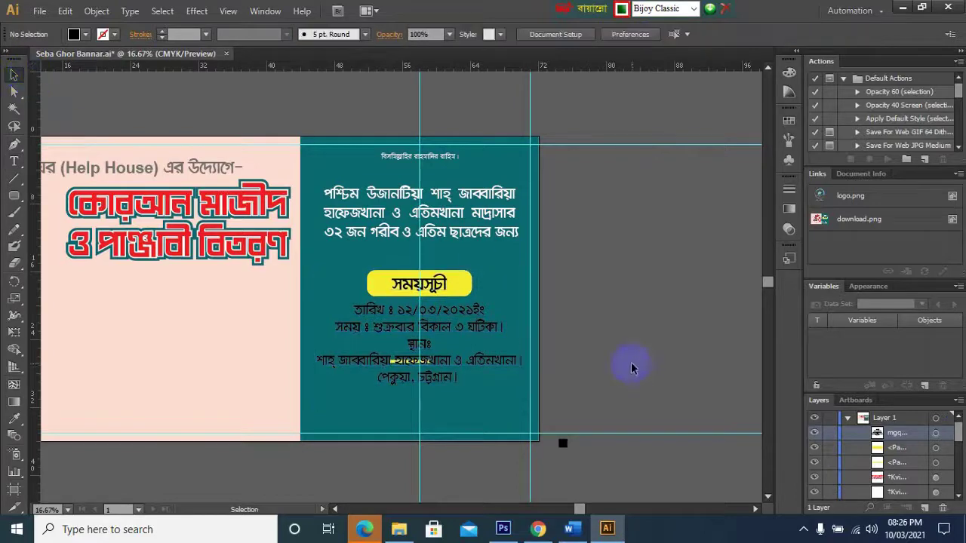
pyautogui.scroll(-5, 830, 453)
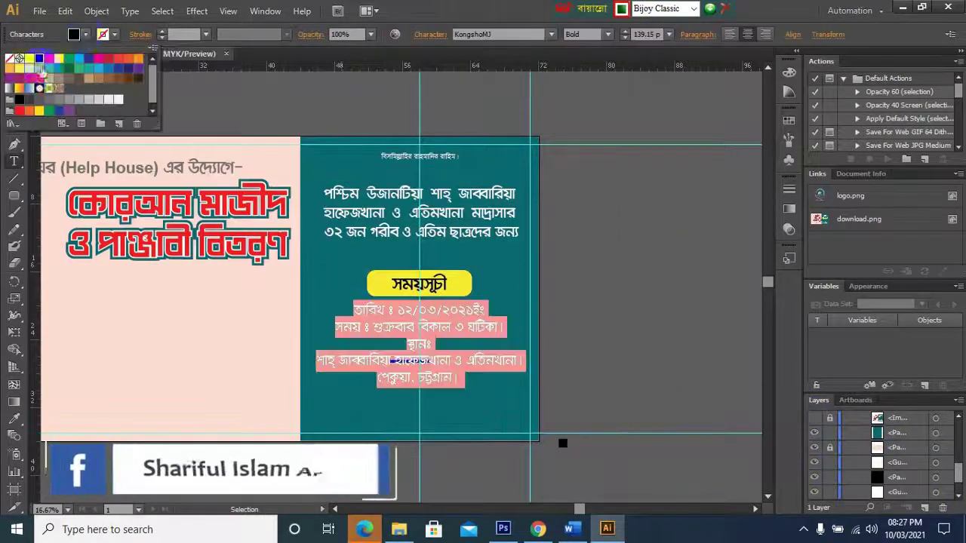
# Recolour the schedule detail text white and deal with the stray yellow line under স্থানঃ
pyautogui.doubleClick(411, 343)
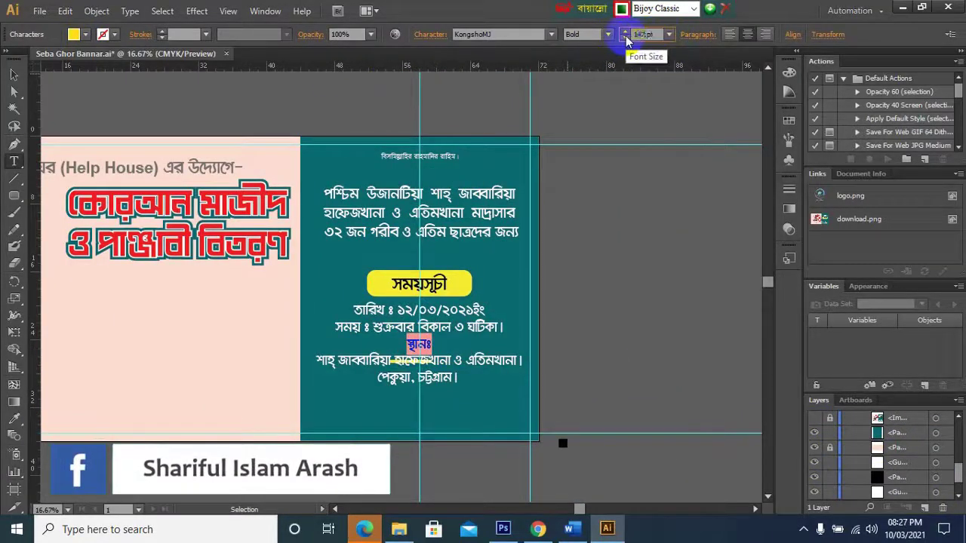
pyautogui.scroll(5, 890, 460)
pyautogui.click(935, 464)
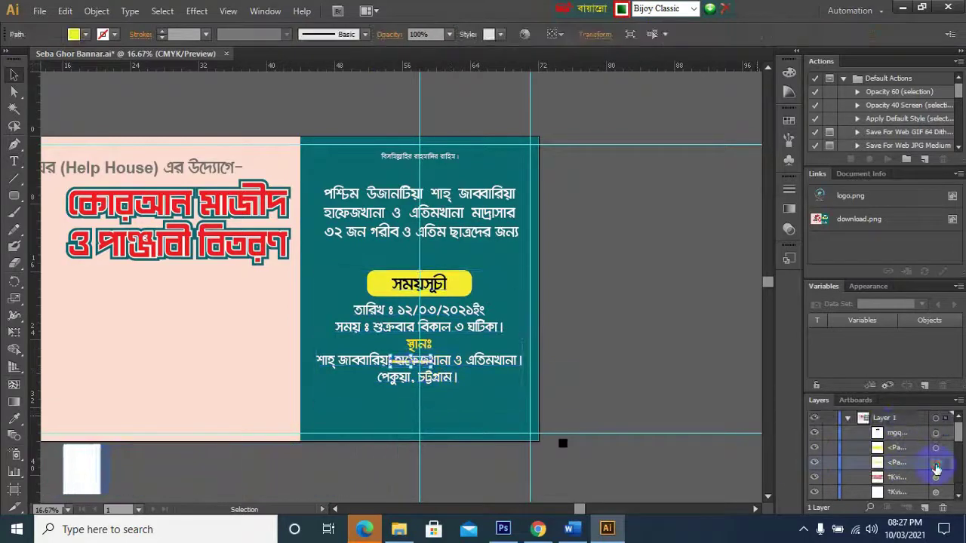
pyautogui.click(389, 317)
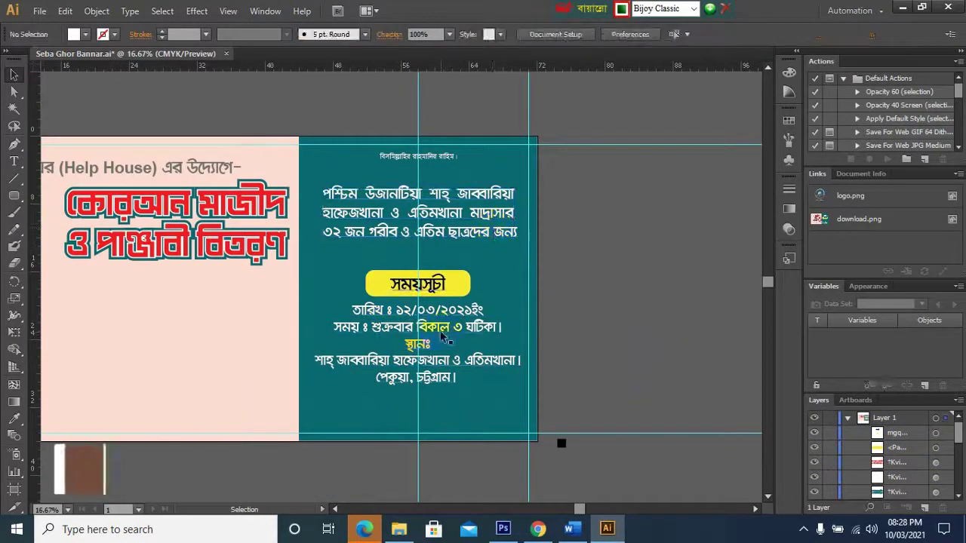
pyautogui.click(442, 266)
# Insert a gap above the স্থানঃ heading after the ঘটিকা। time line
pyautogui.click(500, 240)
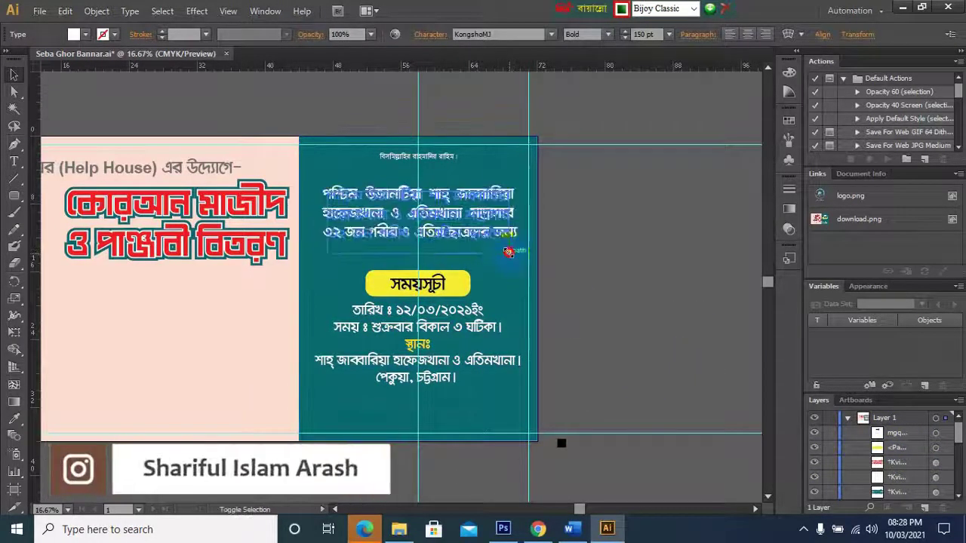
pyautogui.click(599, 270)
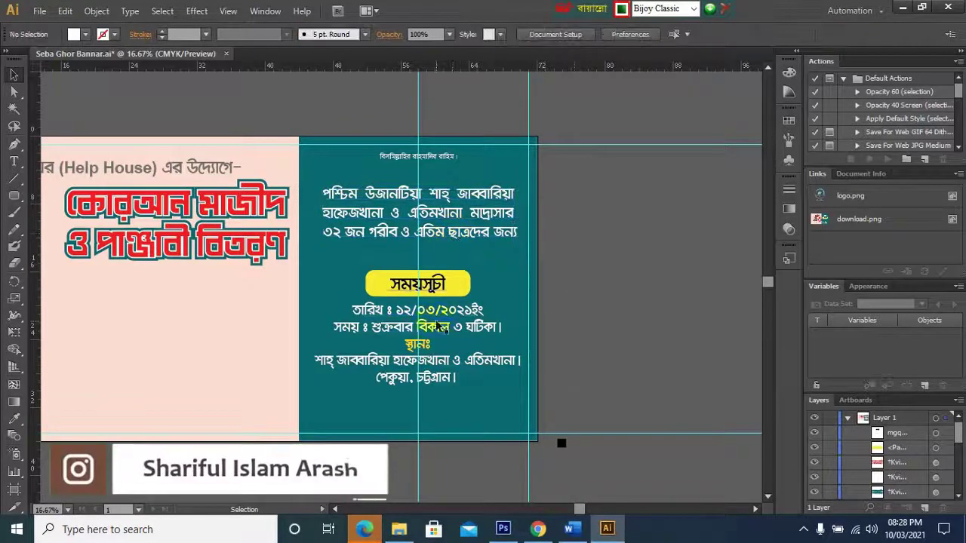
pyautogui.doubleClick(502, 327)
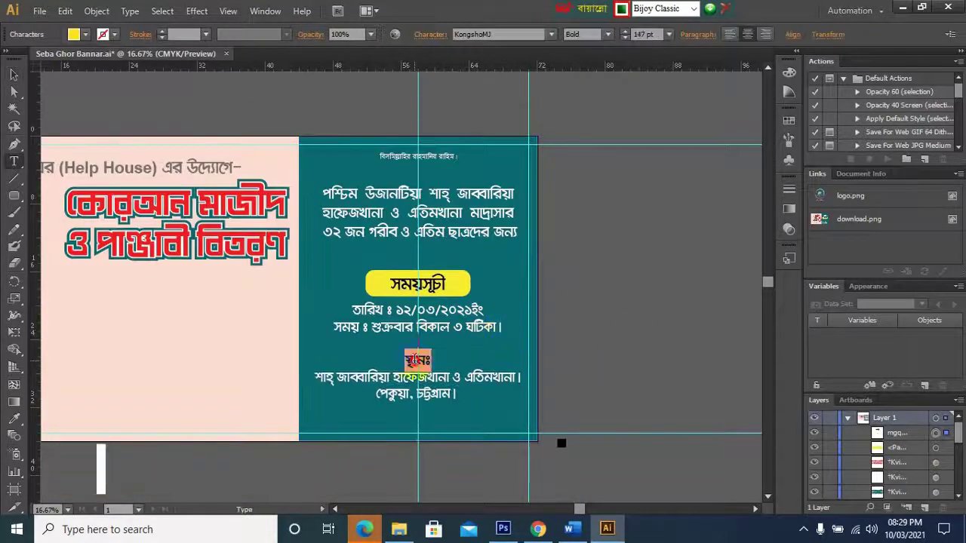
pyautogui.click(430, 34)
pyautogui.press('Escape')
pyautogui.click(124, 128)
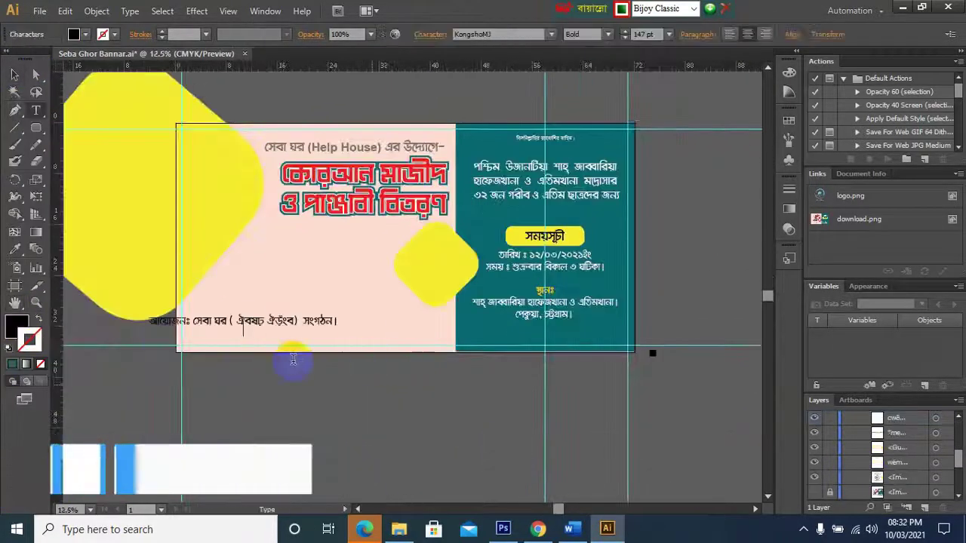
# Scale up the bottom organiser line and set its Help House words in Arial
pyautogui.click(284, 333)
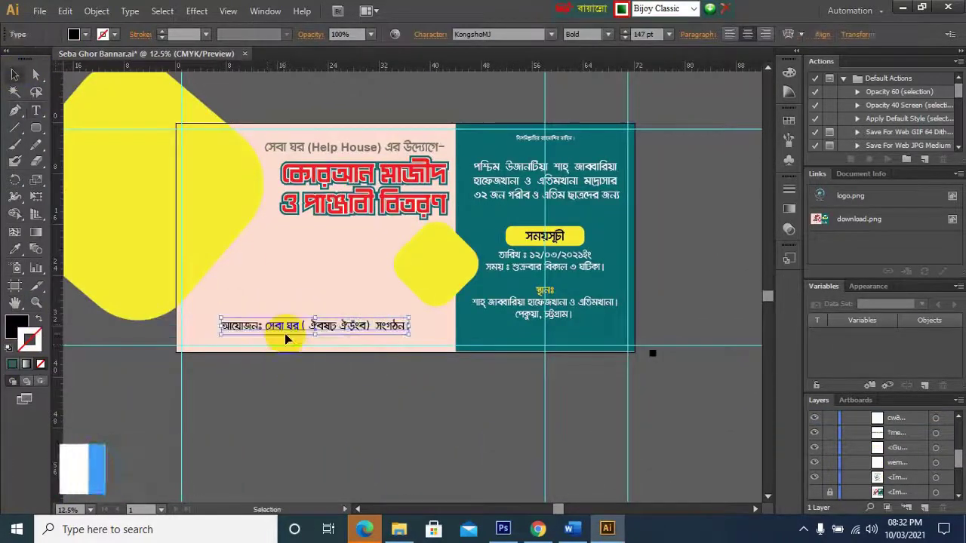
pyautogui.moveTo(410, 334); pyautogui.dragTo(425, 344)
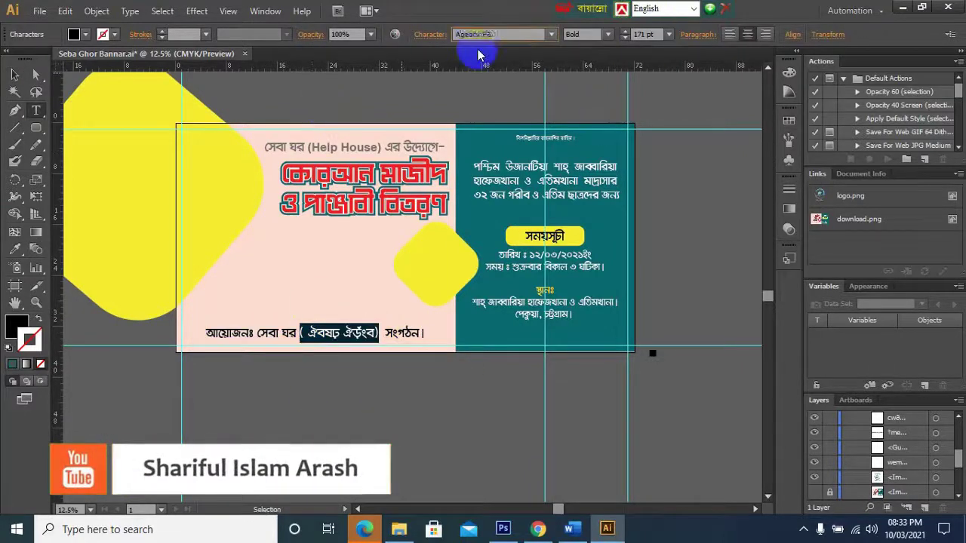
pyautogui.write('Arial')
pyautogui.press('Return')
pyautogui.click(351, 338)
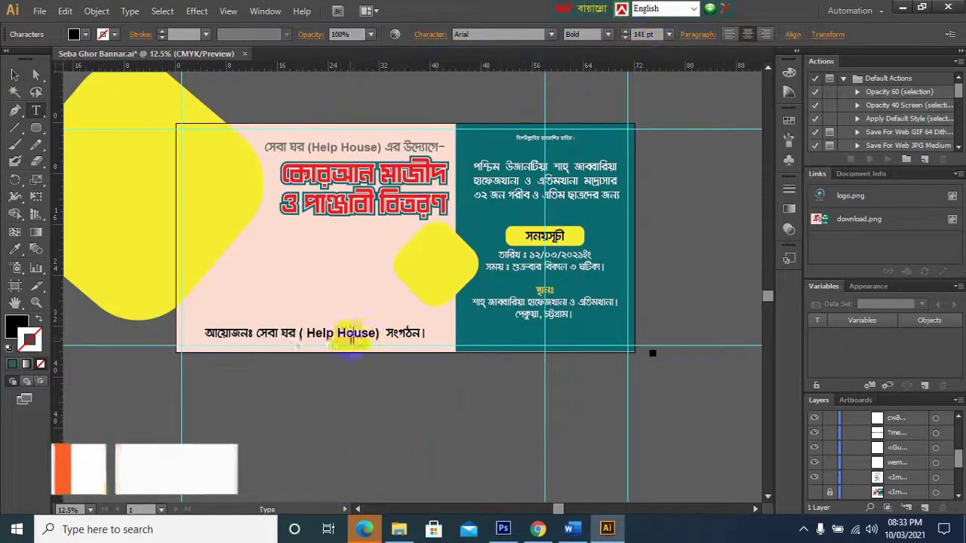
pyautogui.click(247, 337)
pyautogui.press('Escape')
pyautogui.click(147, 377)
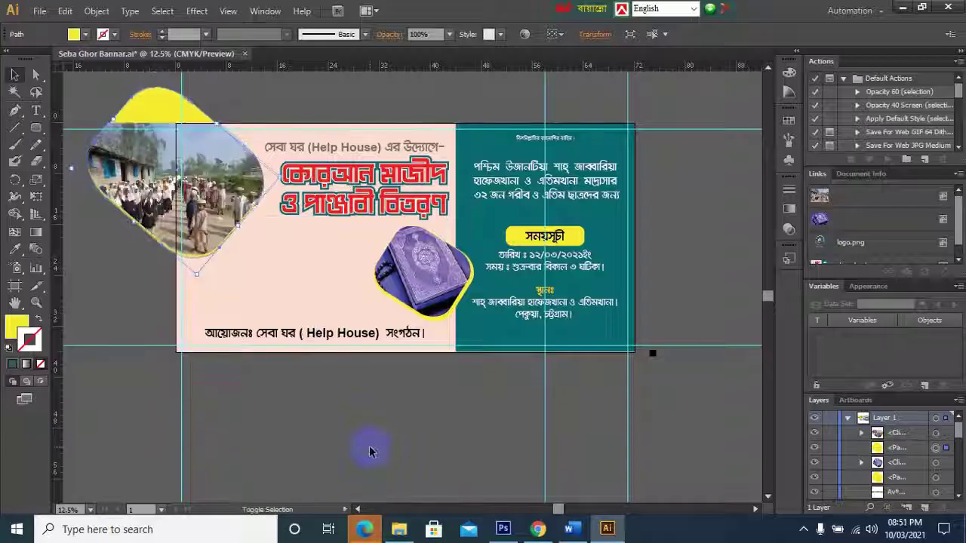
# Fill the duplicated backing shapes with the panel's teal behind the children's photo and Quran image
pyautogui.press('i')
pyautogui.click(502, 221)
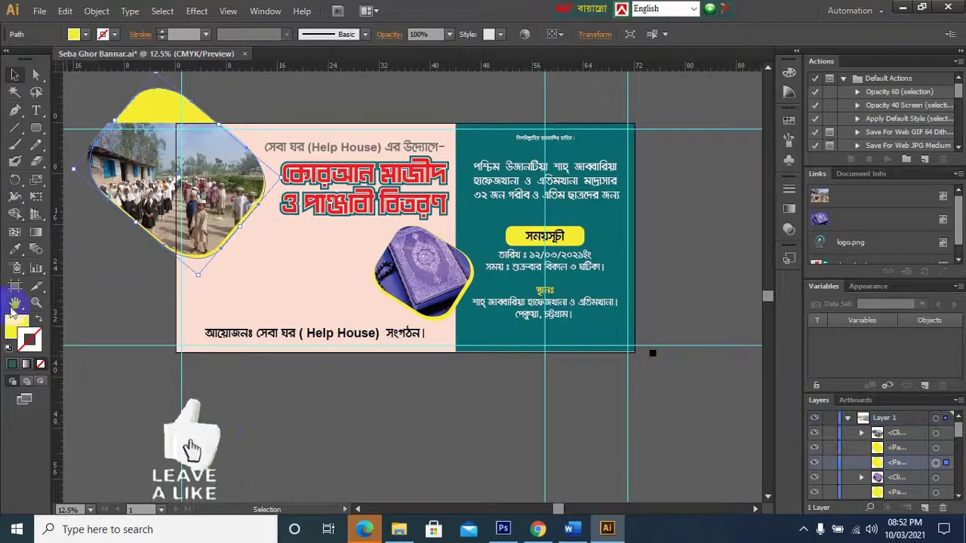
pyautogui.click(235, 458)
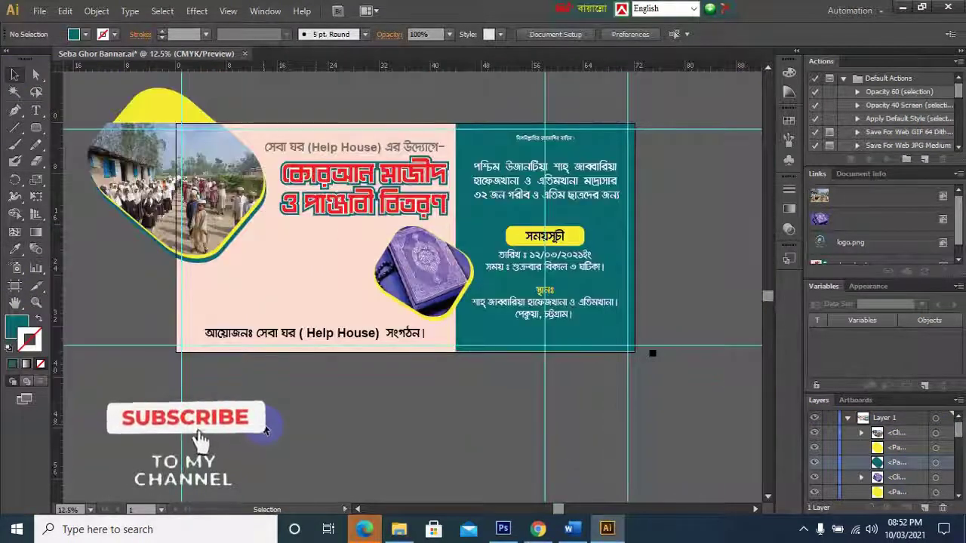
pyautogui.click(126, 293)
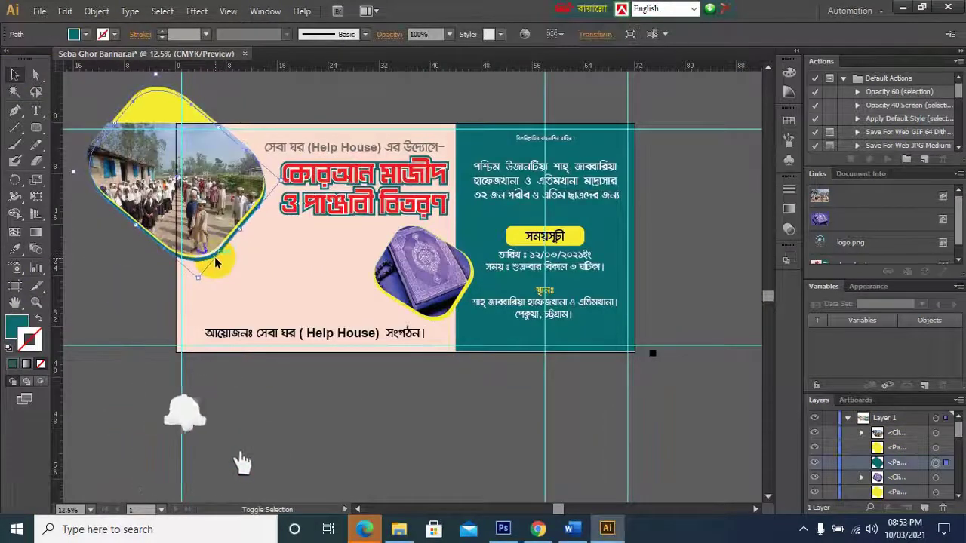
pyautogui.click(446, 325)
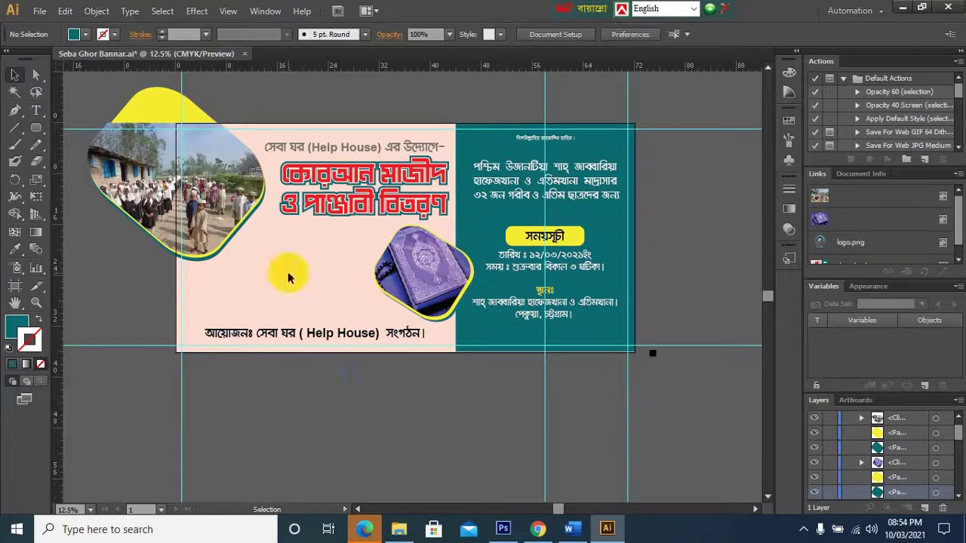
pyautogui.click(273, 302)
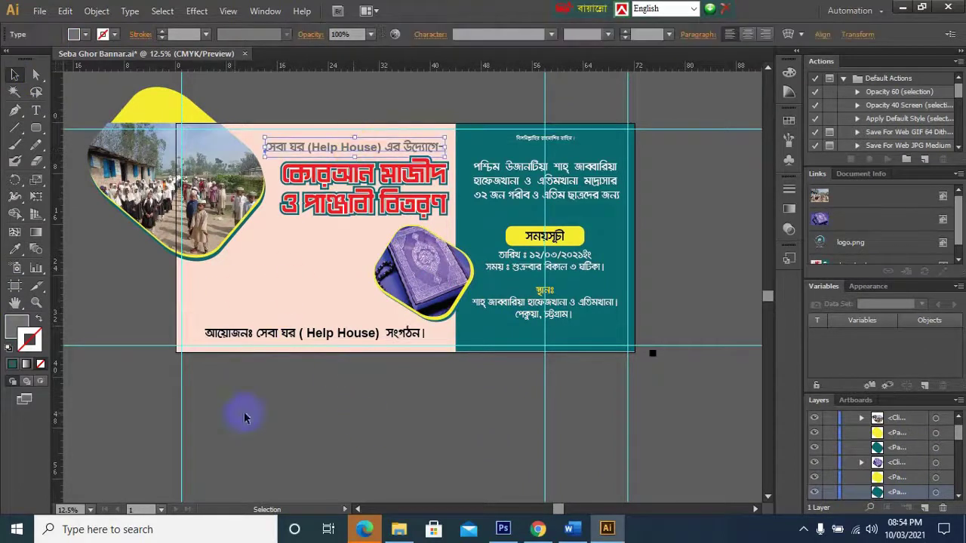
# Discard a trial pink circle, then enlarge the children's photo group from its corner
pyautogui.click(36, 134)
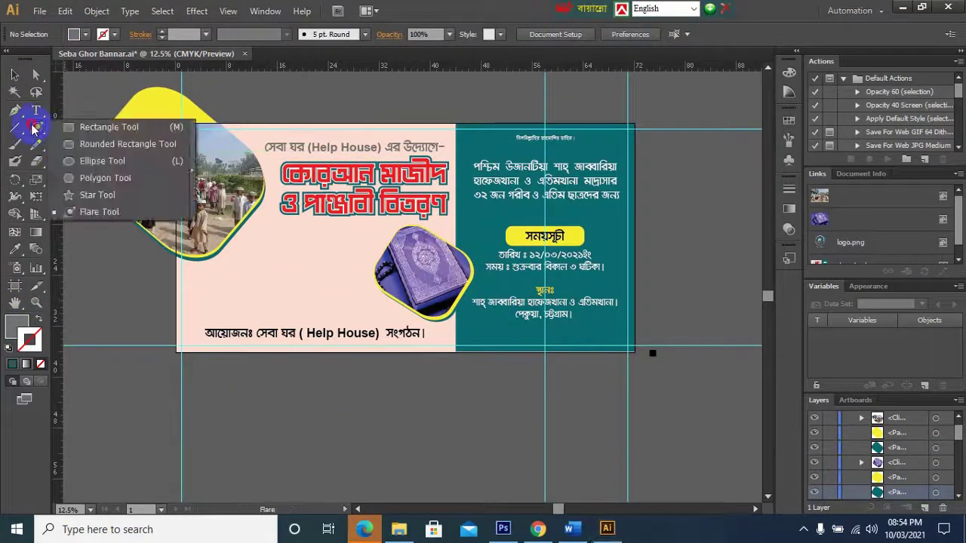
pyautogui.click(96, 194)
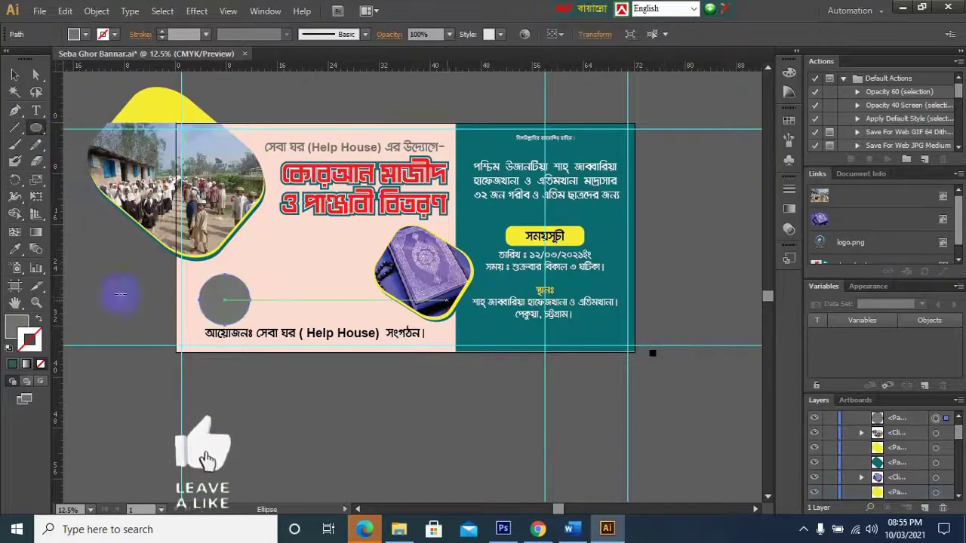
pyautogui.click(269, 288)
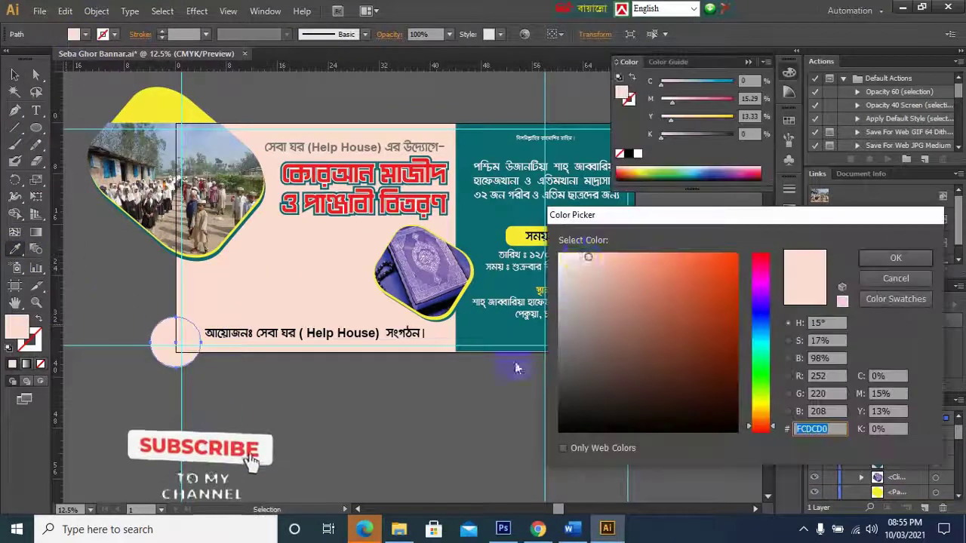
pyautogui.press('Return')
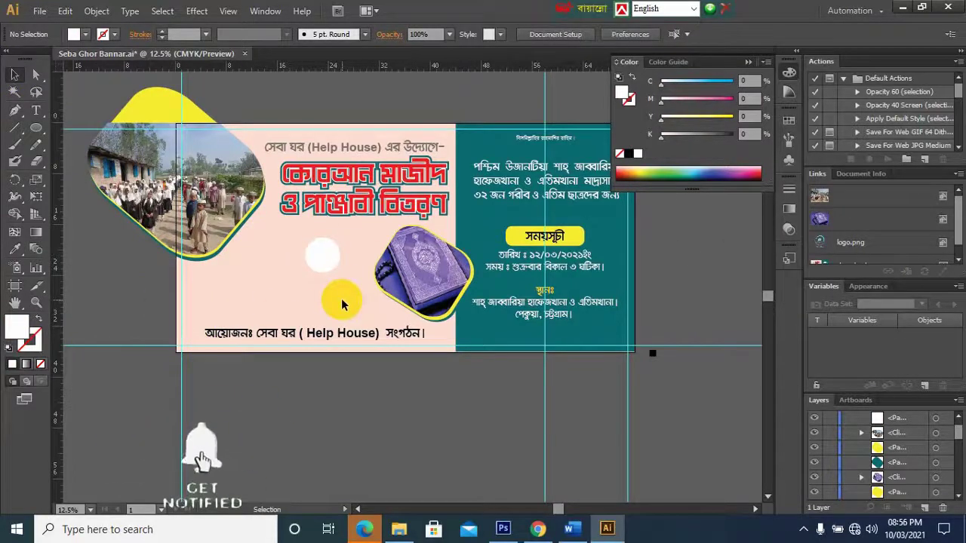
pyautogui.click(185, 230)
pyautogui.moveTo(89, 261); pyautogui.dragTo(75, 278)
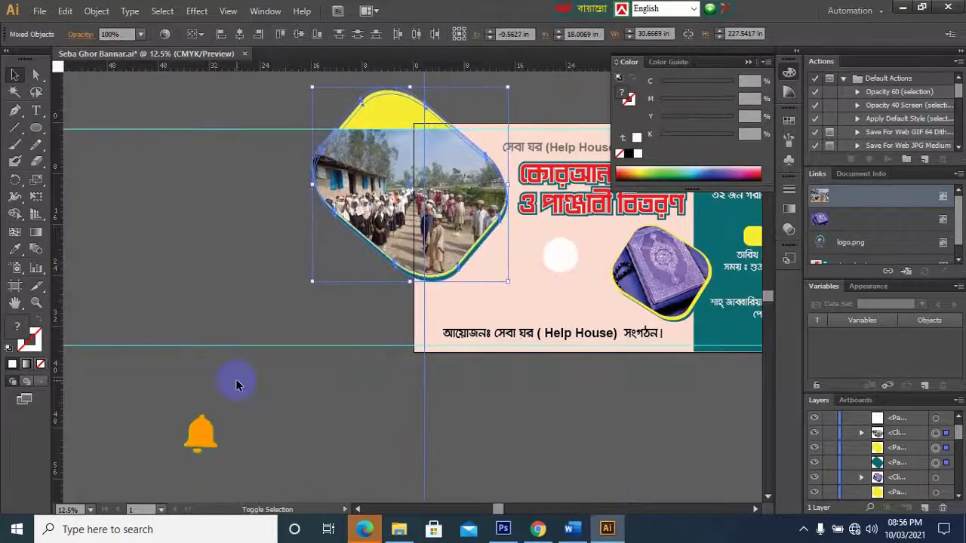
pyautogui.click(366, 270)
# Search Google Images in the browser for 'blue panjabi'
pyautogui.hotkey('alt', 'Tab')
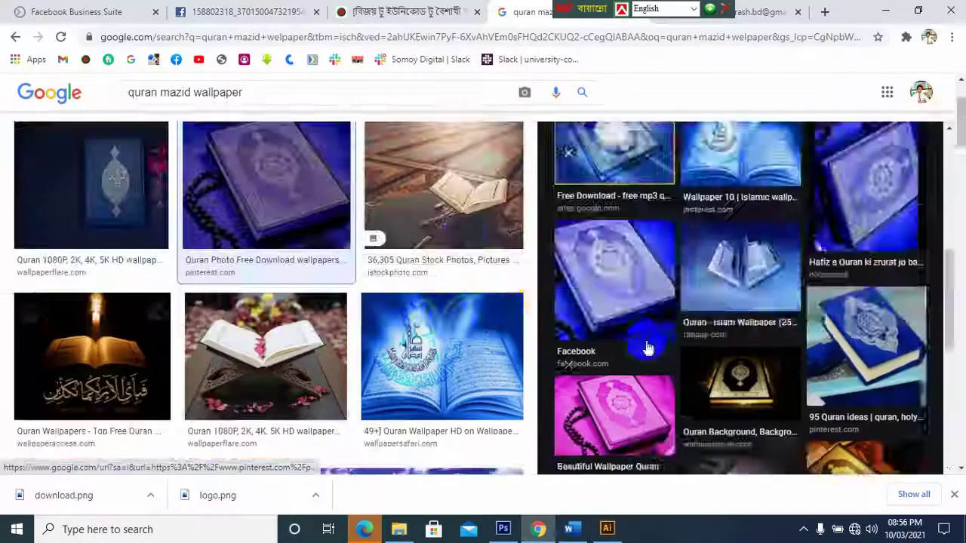
pyautogui.tripleClick(211, 101)
pyautogui.write('blue+panjab')
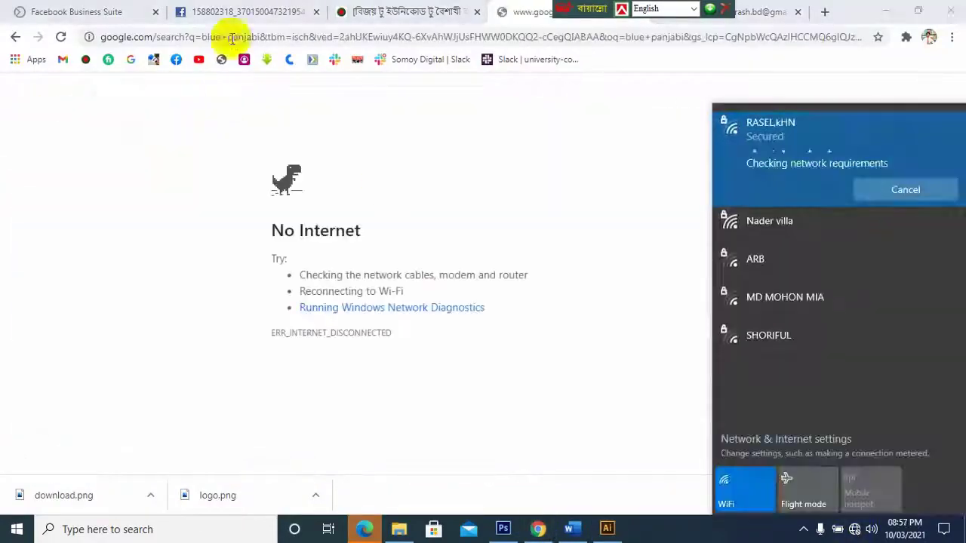
pyautogui.click(231, 38)
pyautogui.write('blue panjabi')
pyautogui.press('Return')
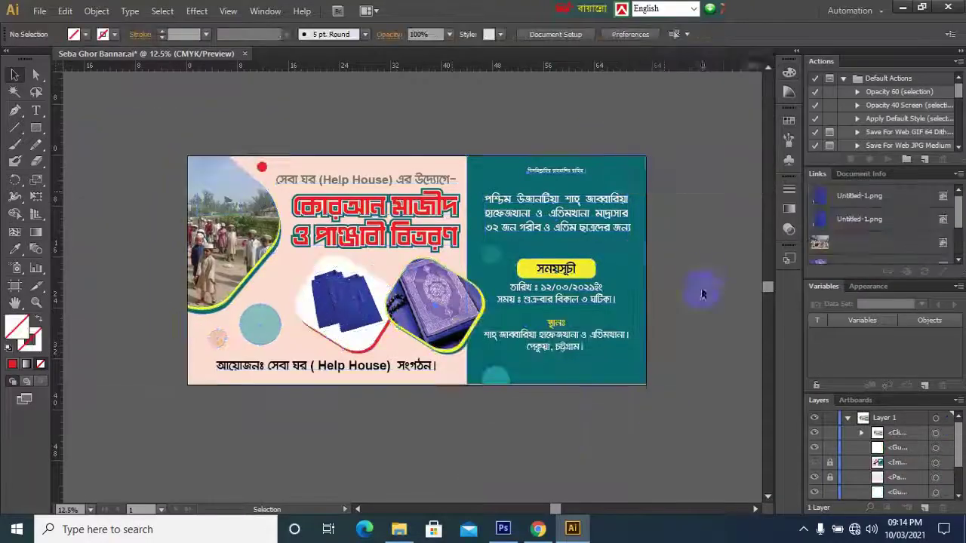
# Draw an artboard-sized rectangle and make it a clipping mask over all the artwork
pyautogui.click(157, 149)
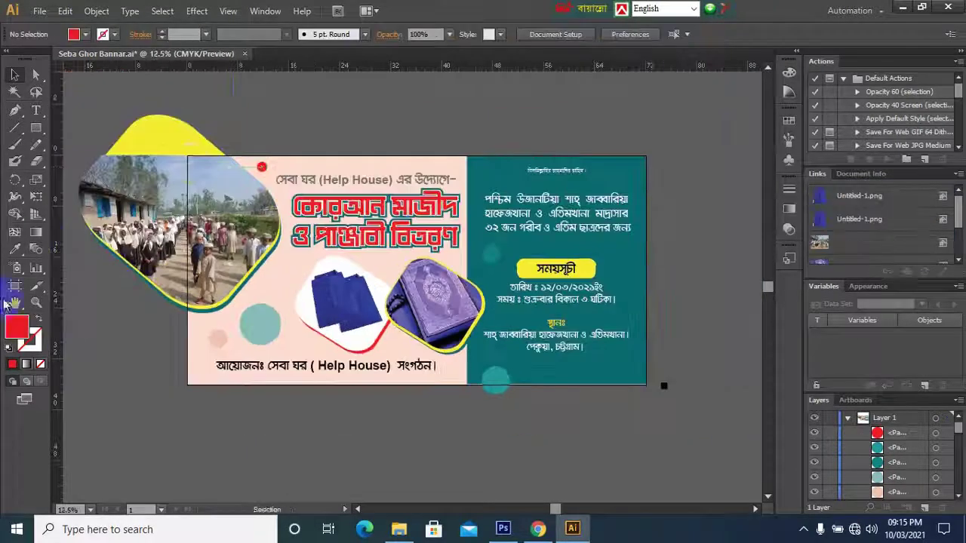
pyautogui.moveTo(185, 156); pyautogui.dragTo(648, 385)
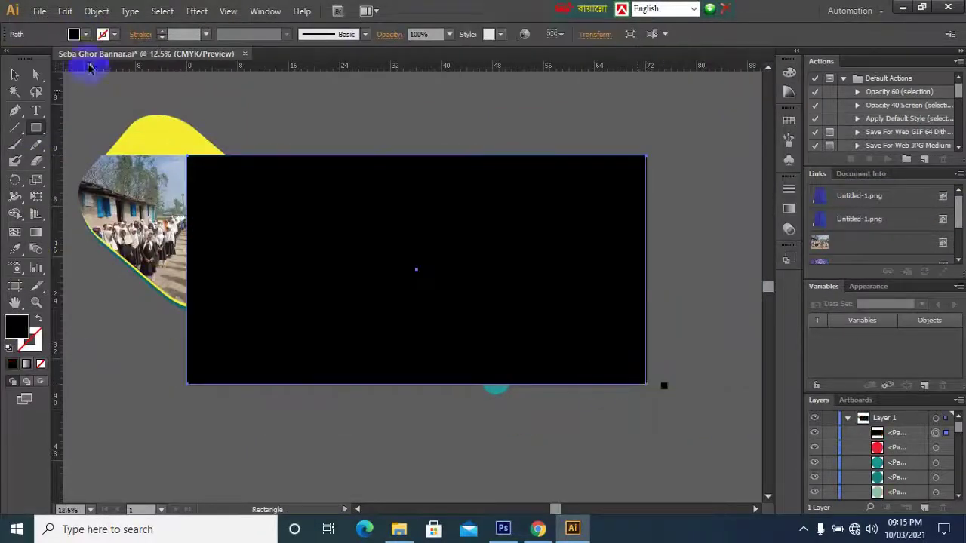
pyautogui.hotkey('ctrl', 'a')
pyautogui.rightClick(312, 237)
pyautogui.click(355, 315)
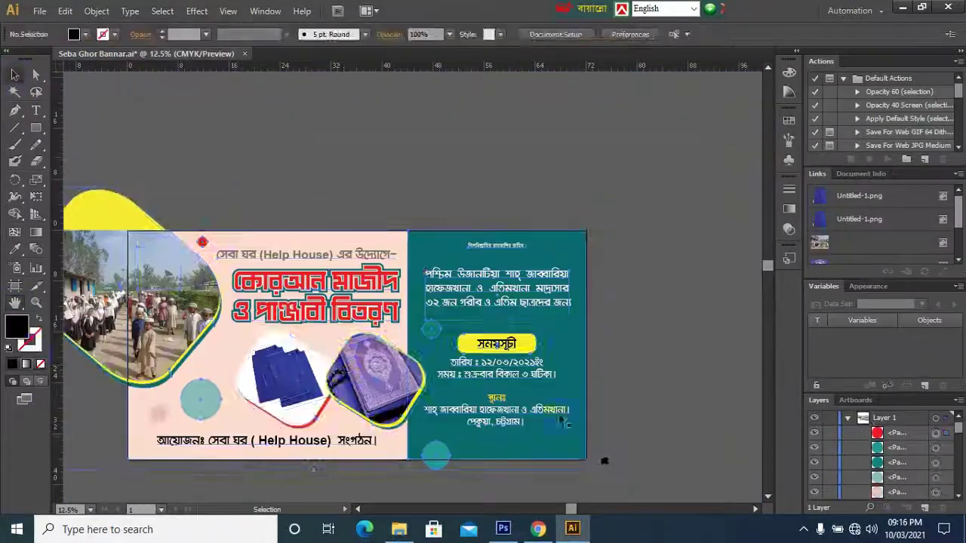
# Draw a rectangle matching the banner area and check the bottom organiser line
pyautogui.keyDown('alt'); pyautogui.scroll(5, 508, 279); pyautogui.keyUp('alt')
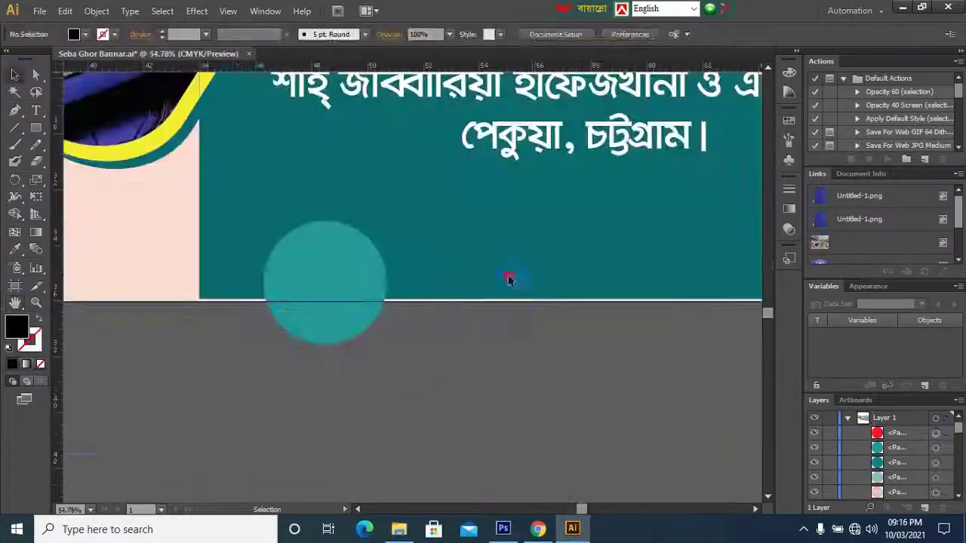
pyautogui.keyDown('alt'); pyautogui.scroll(-4, 589, 304); pyautogui.keyUp('alt')
pyautogui.keyDown('alt'); pyautogui.scroll(-4, 521, 345); pyautogui.keyUp('alt')
pyautogui.moveTo(194, 137); pyautogui.dragTo(499, 289)
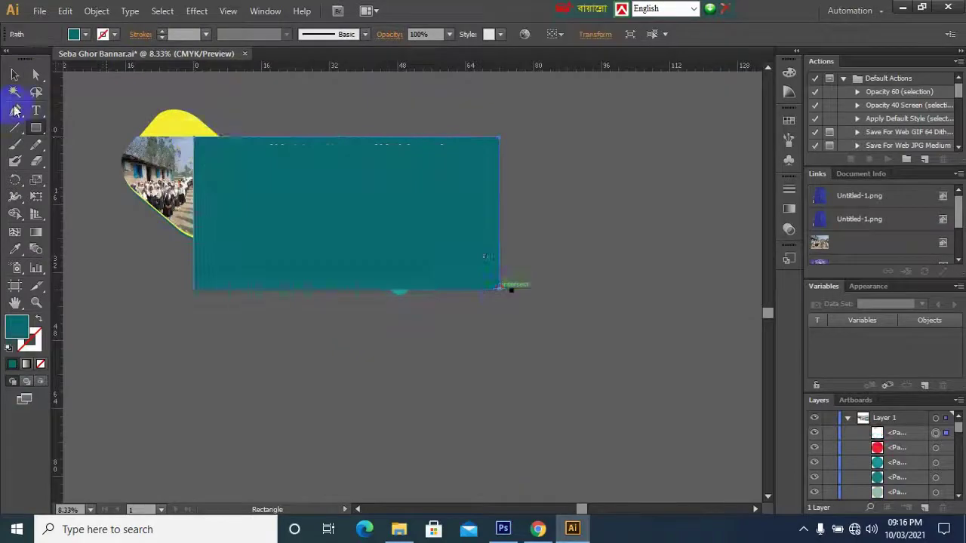
pyautogui.press('/')
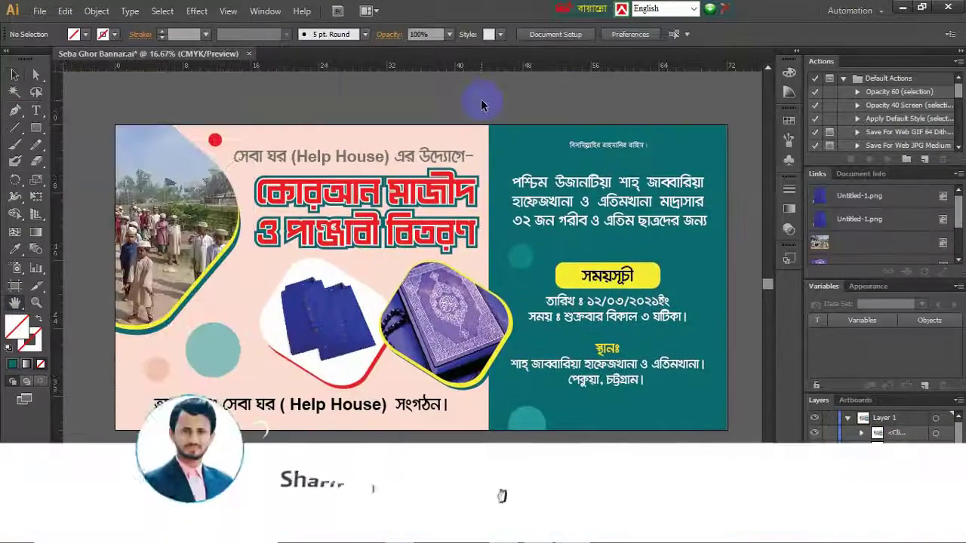
pyautogui.keyDown('alt'); pyautogui.scroll(1, 400, 245); pyautogui.keyUp('alt')
pyautogui.keyDown('alt'); pyautogui.scroll(-3, 400, 246); pyautogui.keyUp('alt')
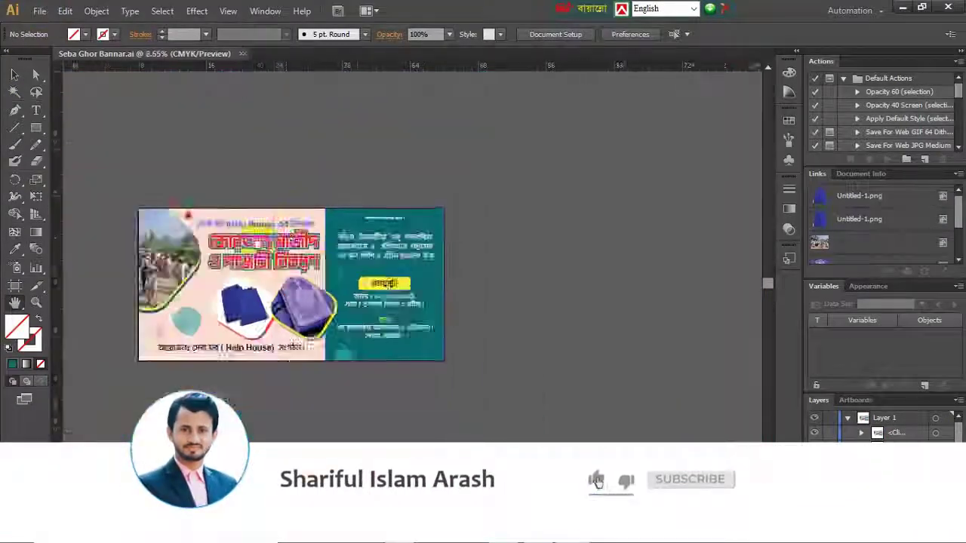
pyautogui.keyDown('alt'); pyautogui.scroll(1, 400, 246); pyautogui.keyUp('alt')
pyautogui.click(276, 375)
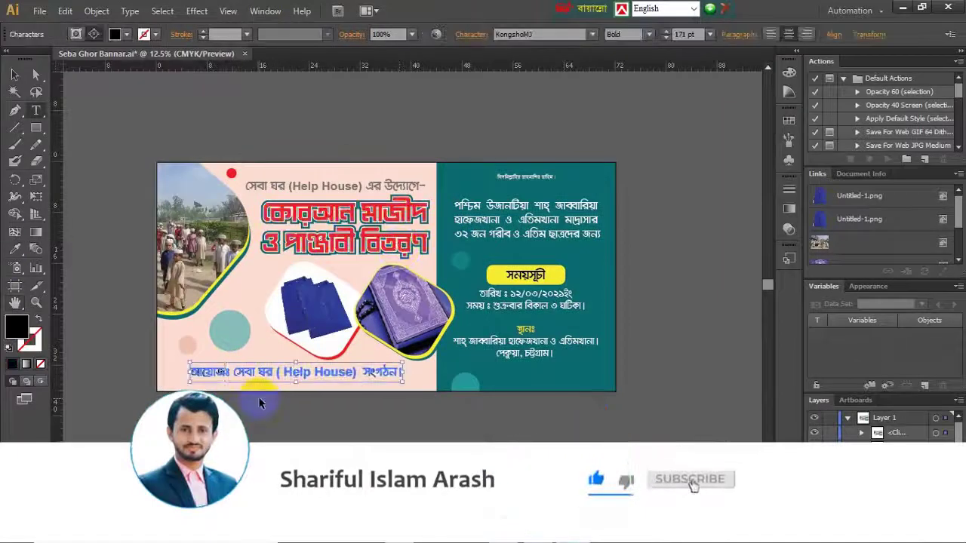
pyautogui.click(15, 74)
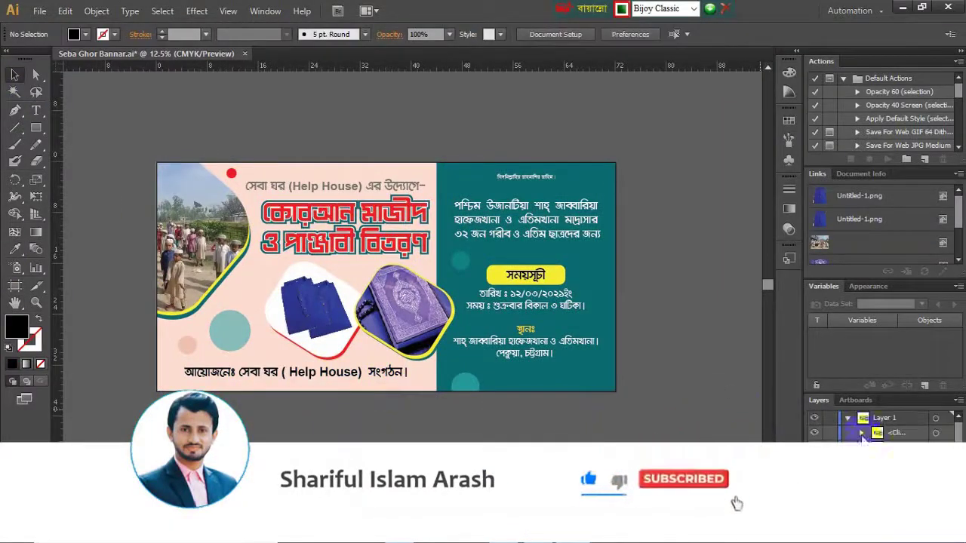
# Save the banner and export it as a JPEG with default JPEG options
pyautogui.hotkey('ctrl', 's')
pyautogui.click(40, 11)
pyautogui.click(97, 277)
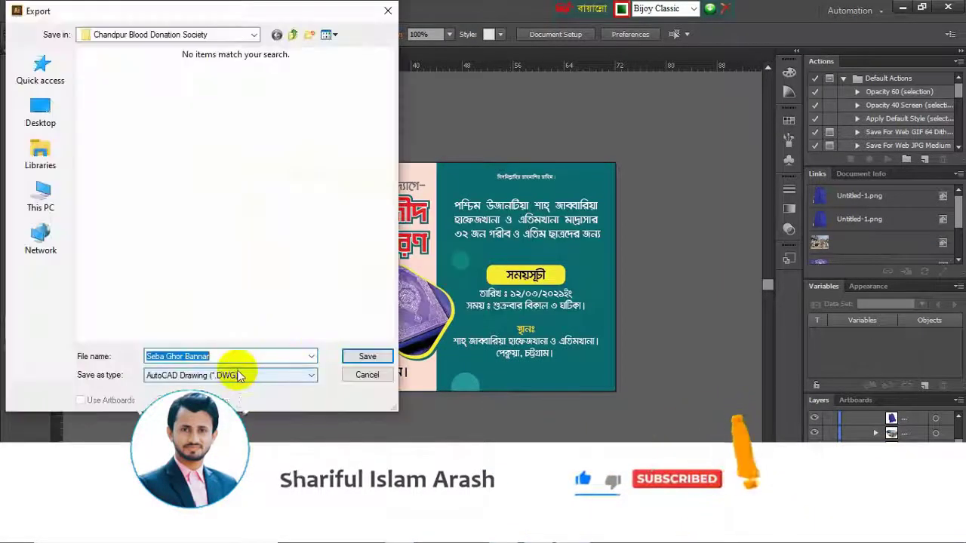
pyautogui.click(227, 375)
pyautogui.click(366, 358)
pyautogui.click(453, 161)
pyautogui.click(463, 161)
pyautogui.click(552, 373)
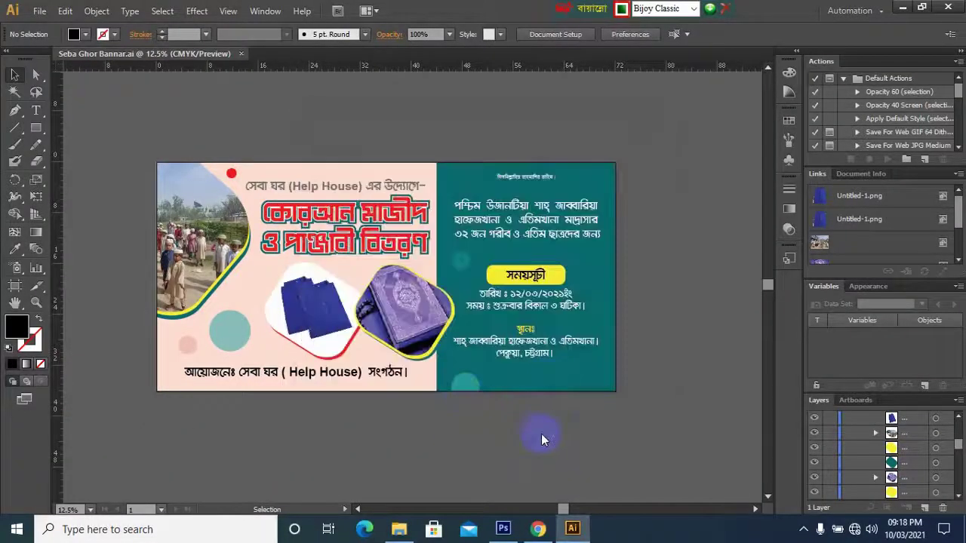
# Check the export in F:\Graphics Design\Design for Client\Chandpur Blood Donation Society
pyautogui.click(399, 529)
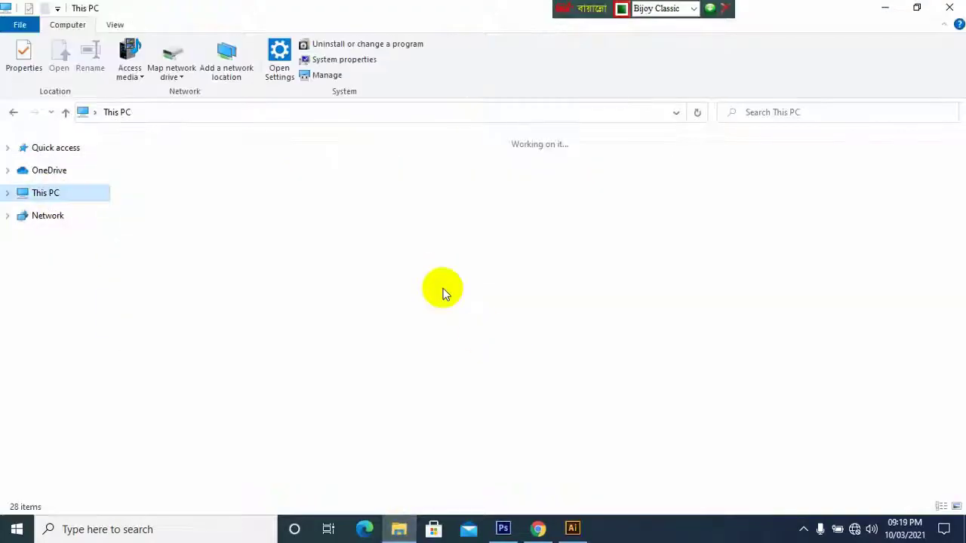
pyautogui.doubleClick(442, 287)
pyautogui.doubleClick(771, 181)
pyautogui.doubleClick(323, 175)
pyautogui.doubleClick(323, 175)
pyautogui.scroll(-5, 562, 413)
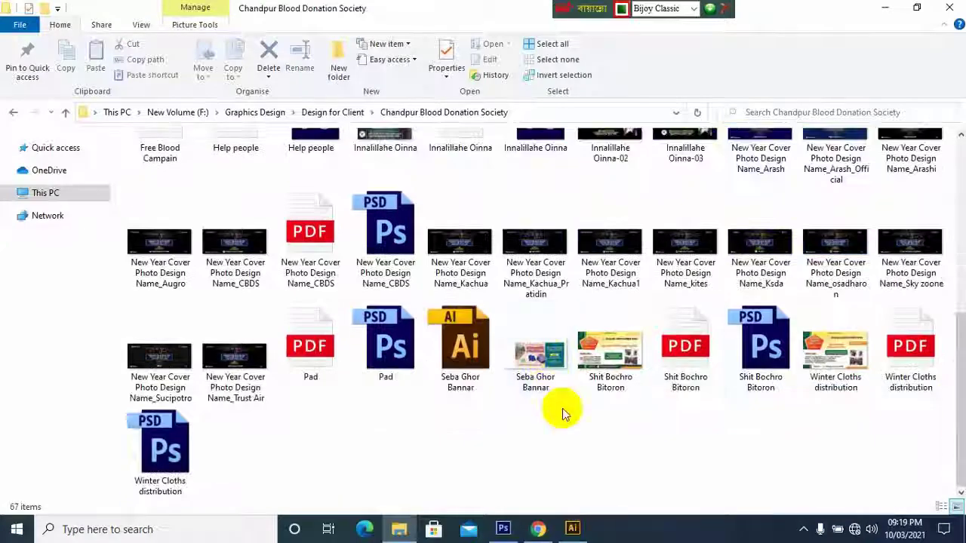
pyautogui.hotkey('alt', 'Tab')
pyautogui.click(39, 11)
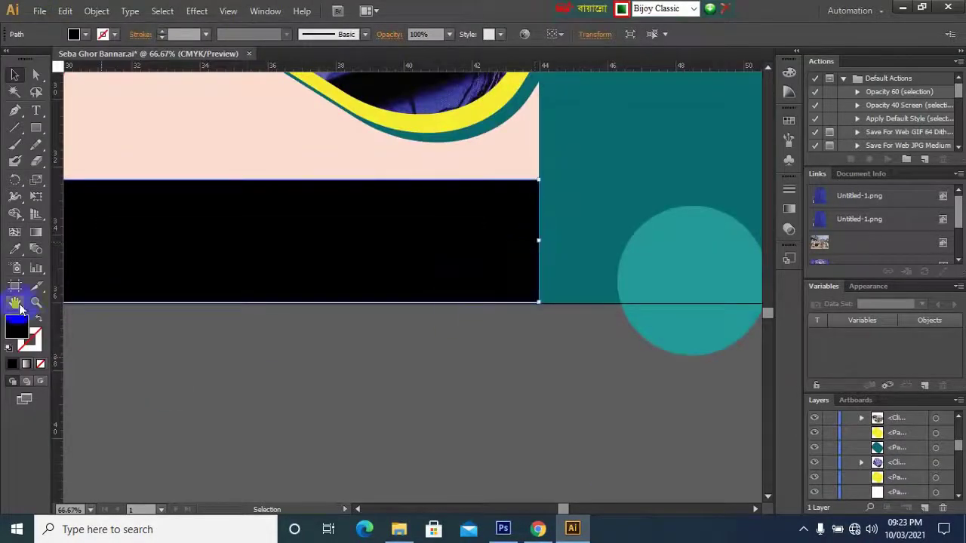
# Fill the black footer bar red and paste the organiser line in front onto it
pyautogui.hotkey('ctrl', '-')
pyautogui.hotkey('ctrl', '-')
pyautogui.hotkey('ctrl', '-')
pyautogui.click(294, 281)
pyautogui.click(85, 34)
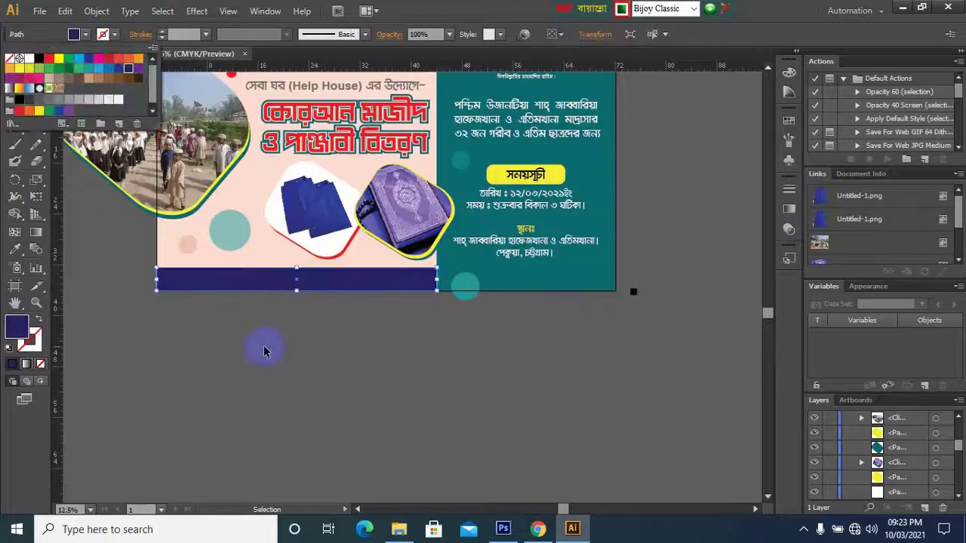
pyautogui.click(19, 113)
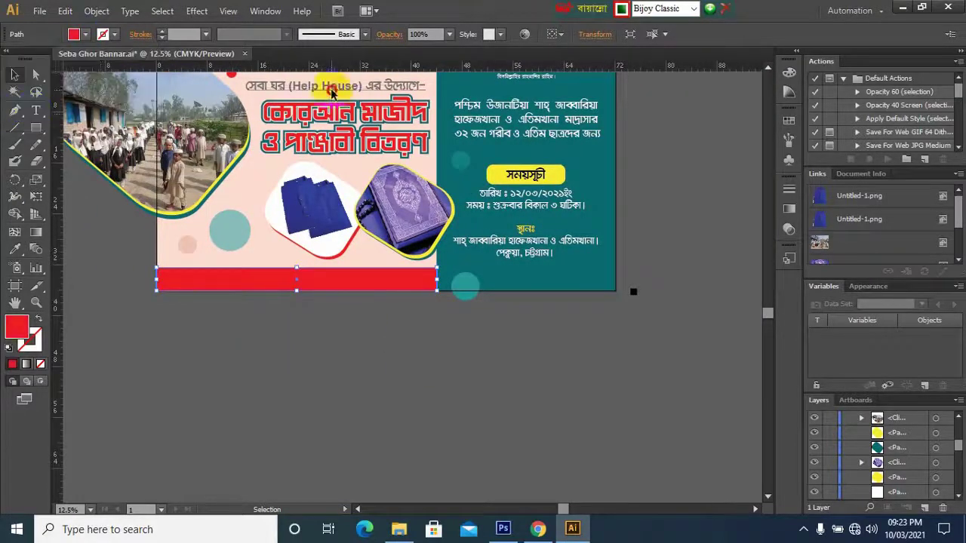
pyautogui.click(405, 384)
pyautogui.hotkey('ctrl', 'f')
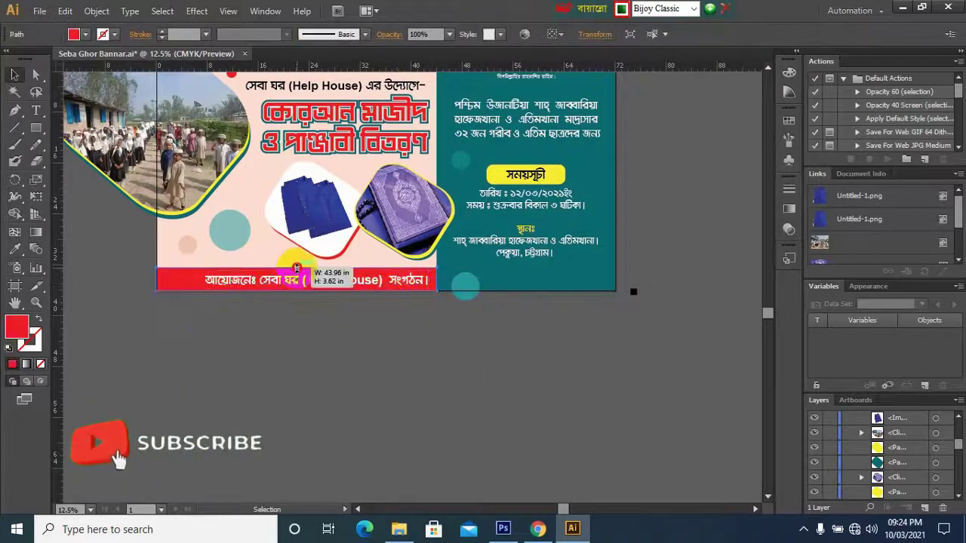
pyautogui.hotkey('ctrl', '+')
pyautogui.hotkey('ctrl', '+')
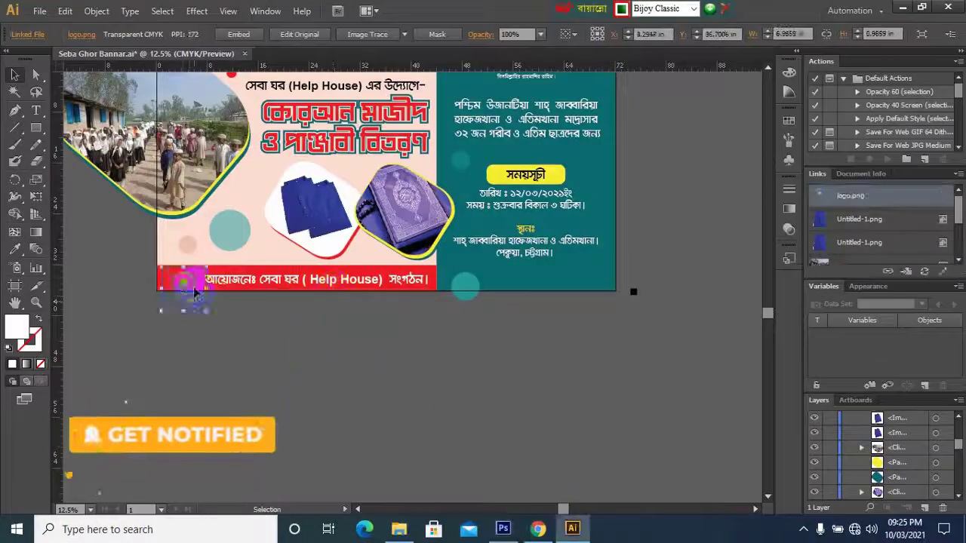
# Move the placed logo onto the red bar, trying then undoing a yellow bar fill
pyautogui.moveTo(183, 298); pyautogui.dragTo(188, 281)
pyautogui.scroll(3, 204, 304)
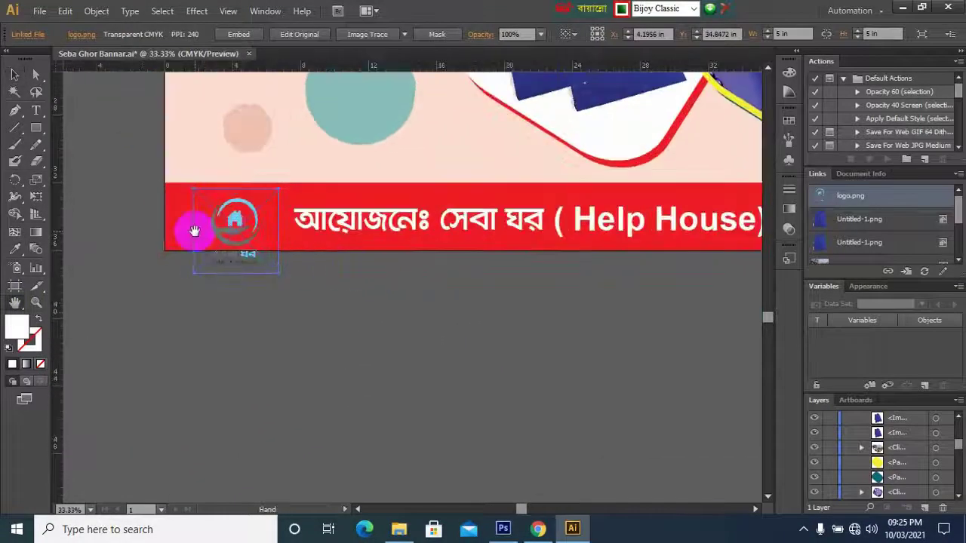
pyautogui.click(302, 241)
pyautogui.click(85, 34)
pyautogui.click(16, 89)
pyautogui.hotkey('ctrl', '0')
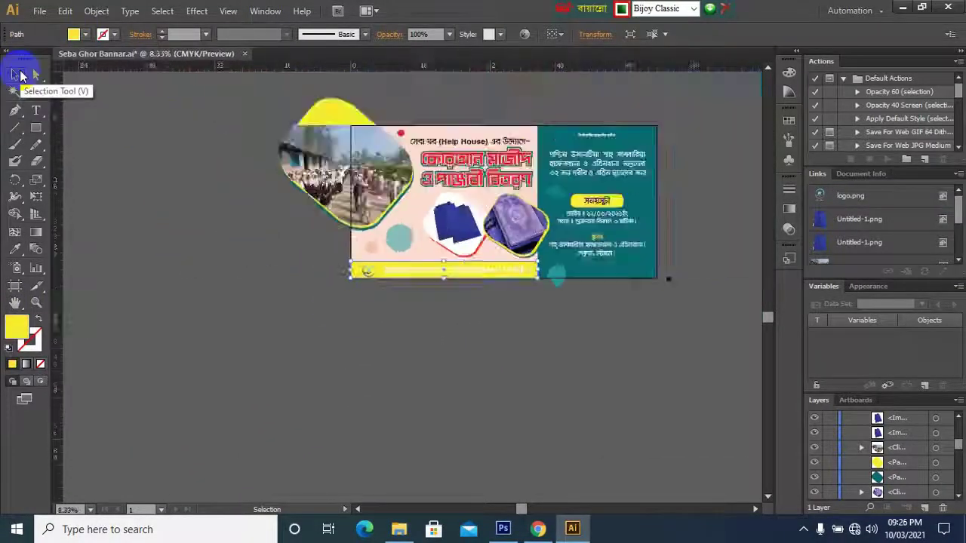
pyautogui.scroll(2, 222, 339)
pyautogui.hotkey('ctrl', 'z')
# Position the logo at the left end of the footer bar
pyautogui.moveTo(332, 268)
pyautogui.mouseDown()
pyautogui.moveTo(345, 280)
pyautogui.moveTo(338, 269)
pyautogui.mouseUp()
pyautogui.hotkey('ctrl', '+')
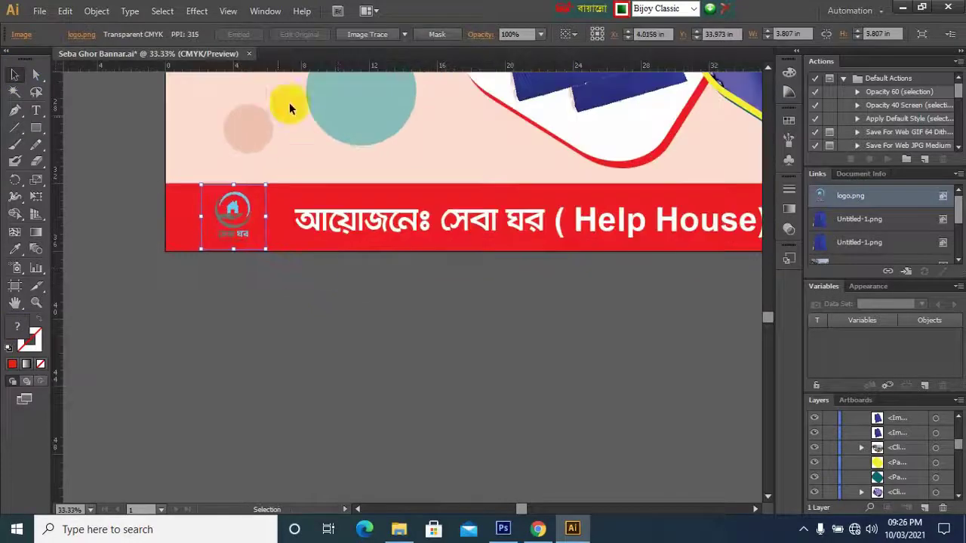
pyautogui.click(404, 34)
pyautogui.click(369, 36)
pyautogui.moveTo(234, 217)
pyautogui.mouseDown()
pyautogui.moveTo(241, 143)
pyautogui.moveTo(352, 111)
pyautogui.moveTo(312, 191)
pyautogui.mouseUp()
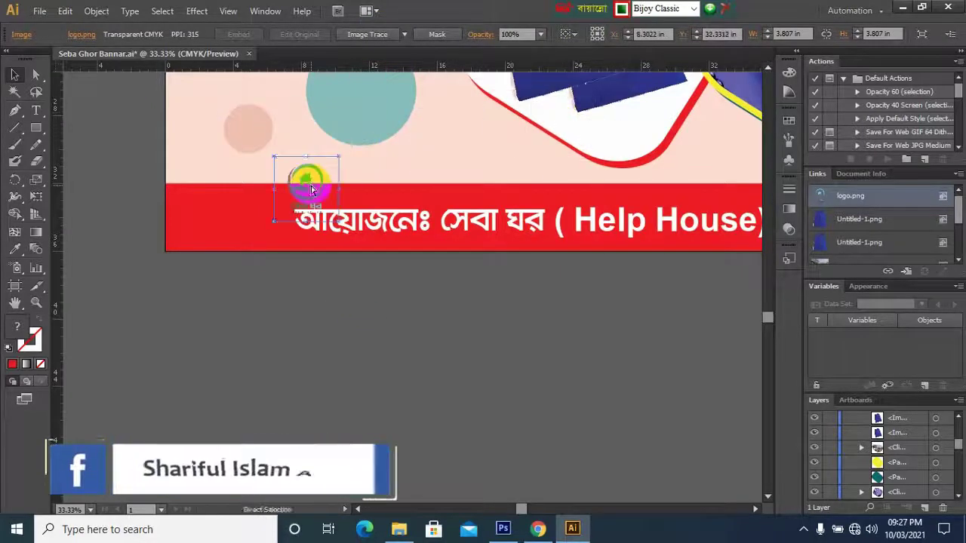
# Draw a white circle with a 1 pt outline at the bar's left and put logo.png inside
pyautogui.press('l')
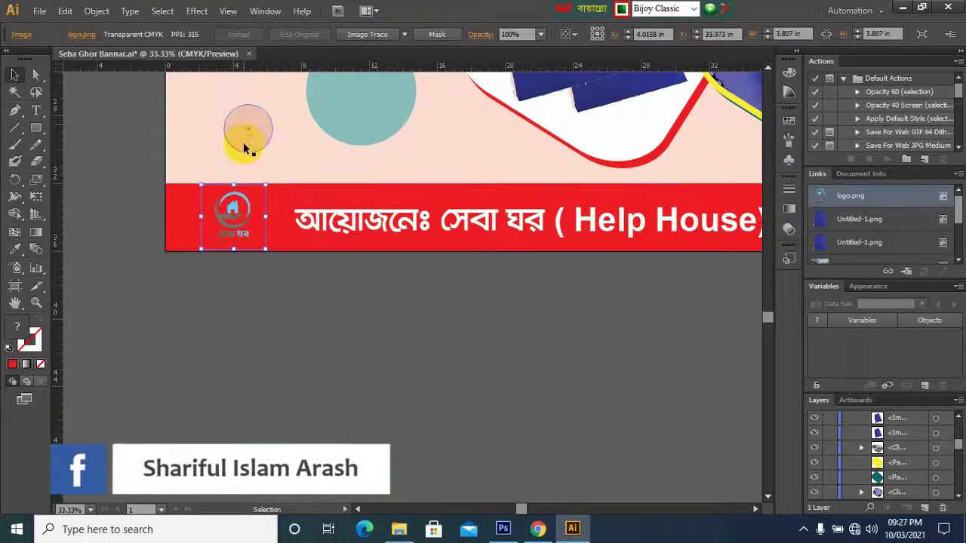
pyautogui.moveTo(199, 194); pyautogui.dragTo(265, 243)
pyautogui.click(74, 34)
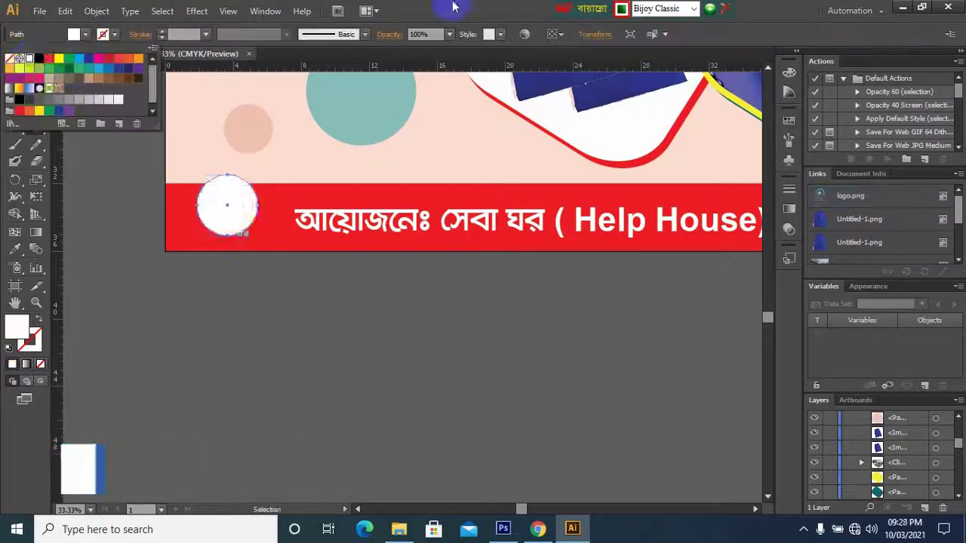
pyautogui.click(30, 68)
pyautogui.press('v')
pyautogui.moveTo(278, 165); pyautogui.dragTo(242, 195)
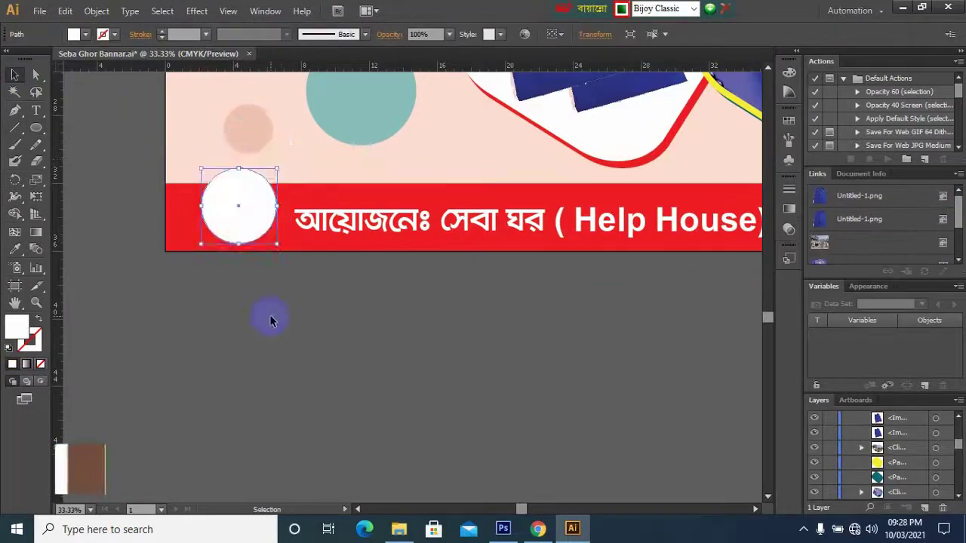
pyautogui.click(162, 31)
pyautogui.click(370, 266)
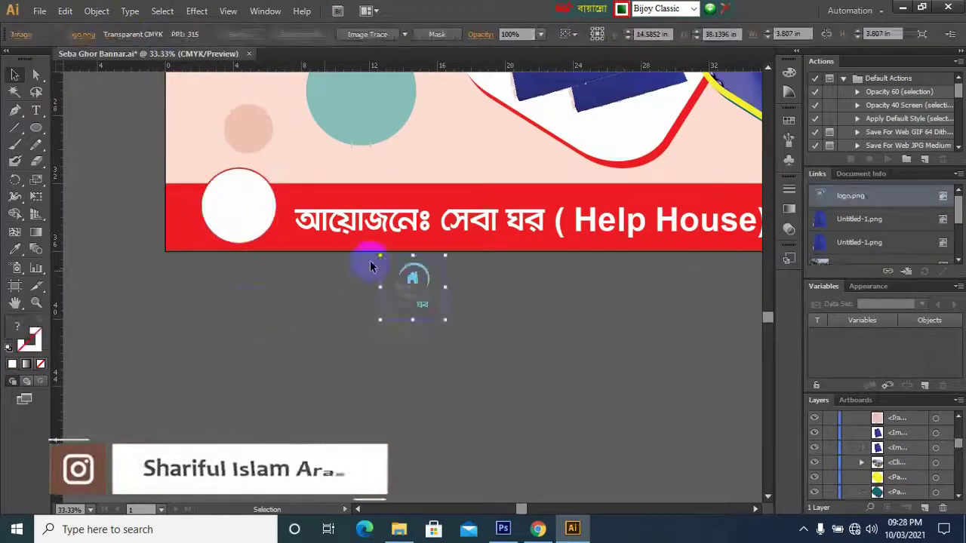
pyautogui.click(291, 347)
pyautogui.hotkey('ctrl', '-')
pyautogui.hotkey('ctrl', '-')
pyautogui.hotkey('ctrl', '-')
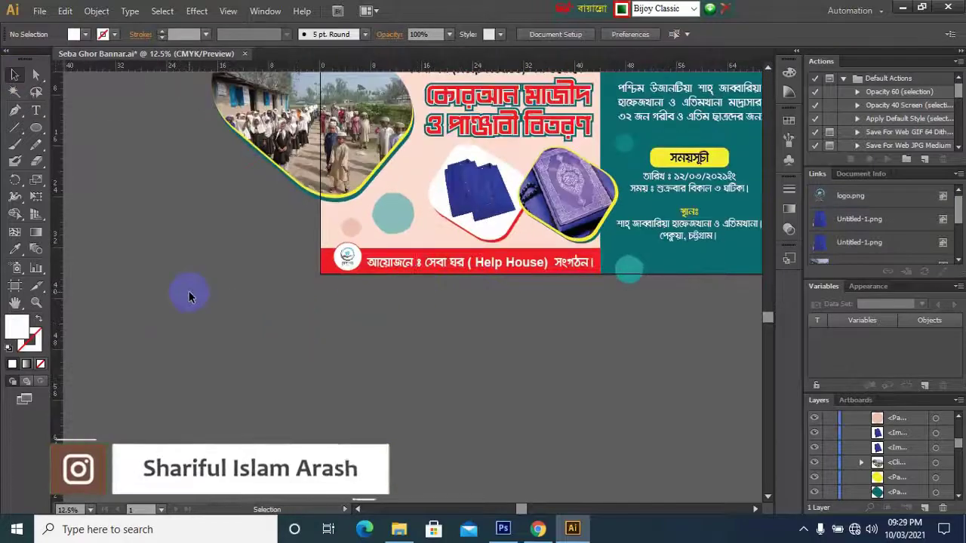
# Set the quotation marks around the teal panel paragraph to 150 pt
pyautogui.scroll(2, 427, 172)
pyautogui.moveTo(631, 416); pyautogui.dragTo(500, 236)
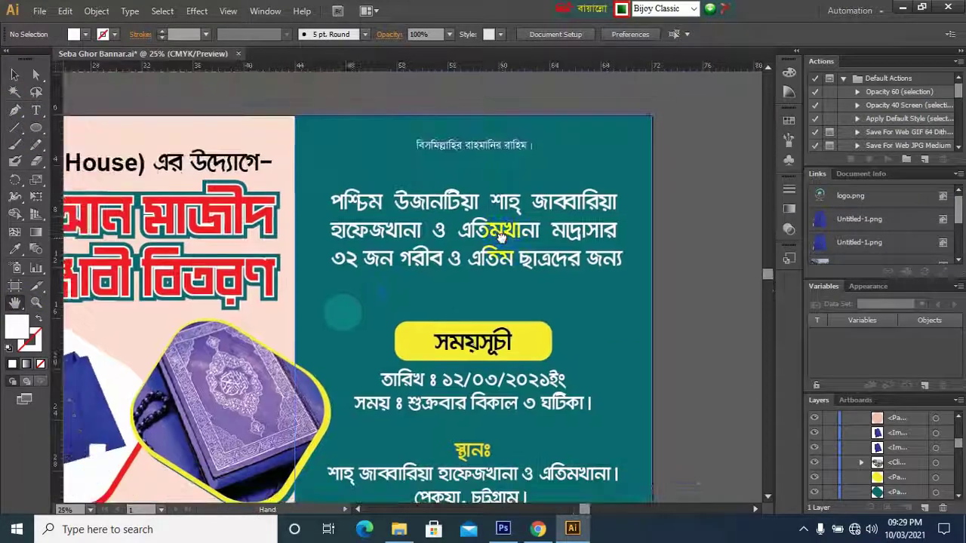
pyautogui.hscroll(-3, 500, 236)
pyautogui.hotkey('ctrl', '-')
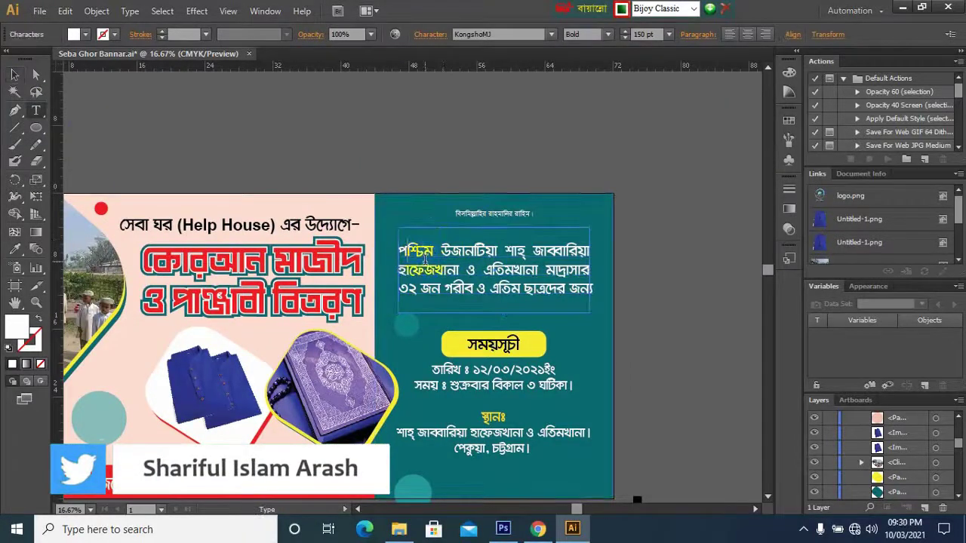
pyautogui.press('Escape')
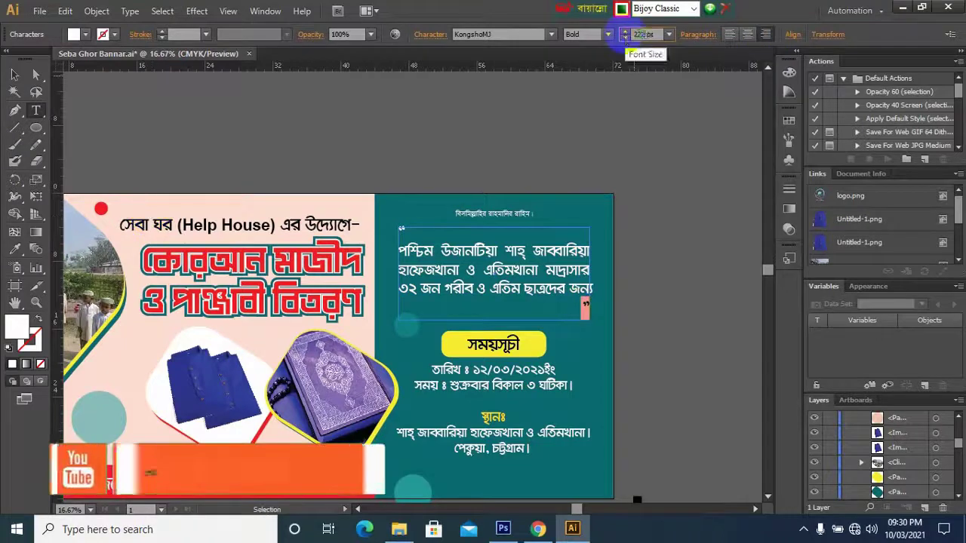
pyautogui.press('Return')
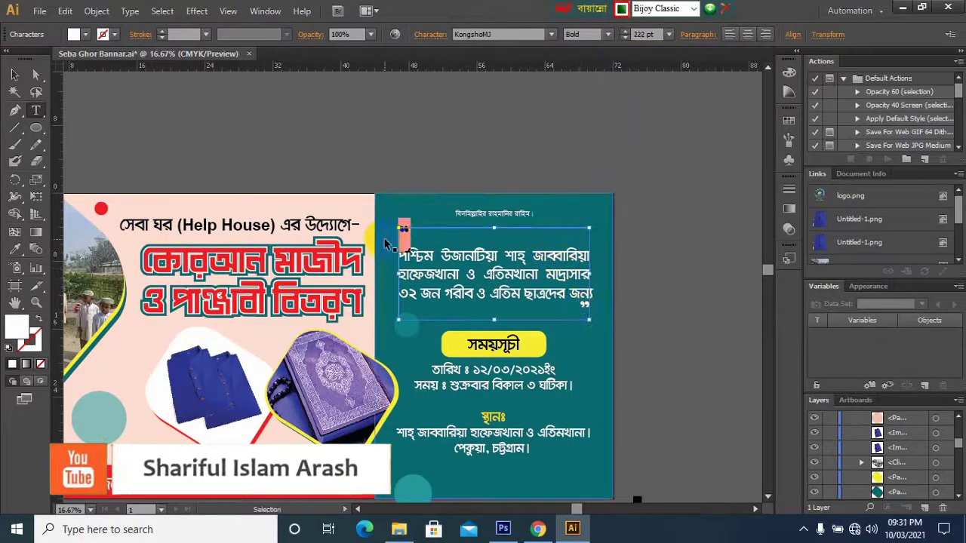
# Check the quote marks' character settings and save the banner
pyautogui.press('t')
pyautogui.click(578, 313)
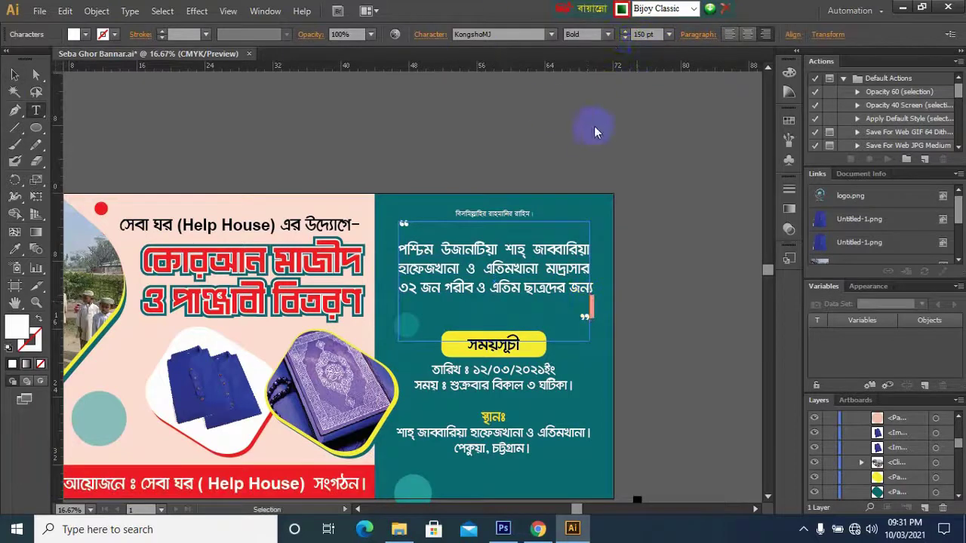
pyautogui.click(430, 34)
pyautogui.click(430, 34)
pyautogui.click(431, 34)
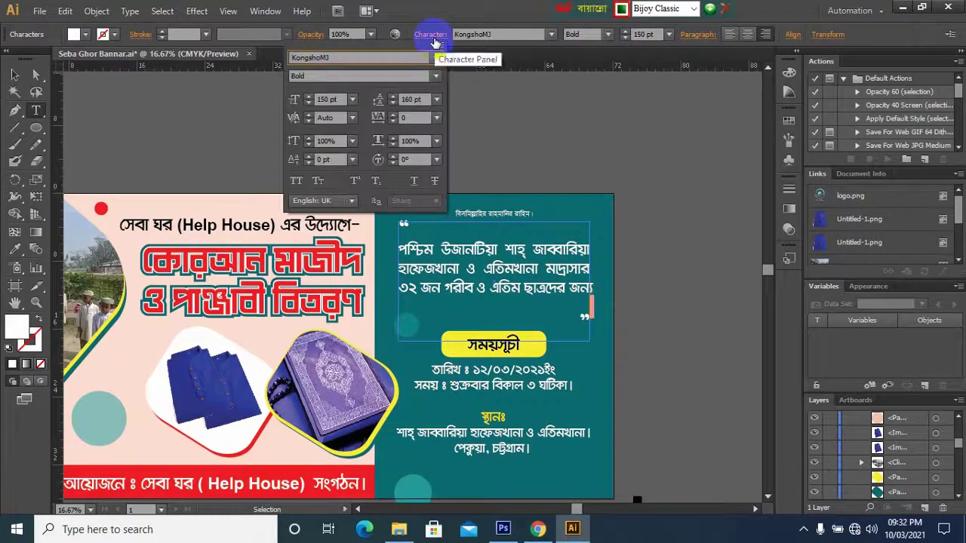
pyautogui.press('Escape')
pyautogui.click(234, 139)
pyautogui.hotkey('ctrl', '-')
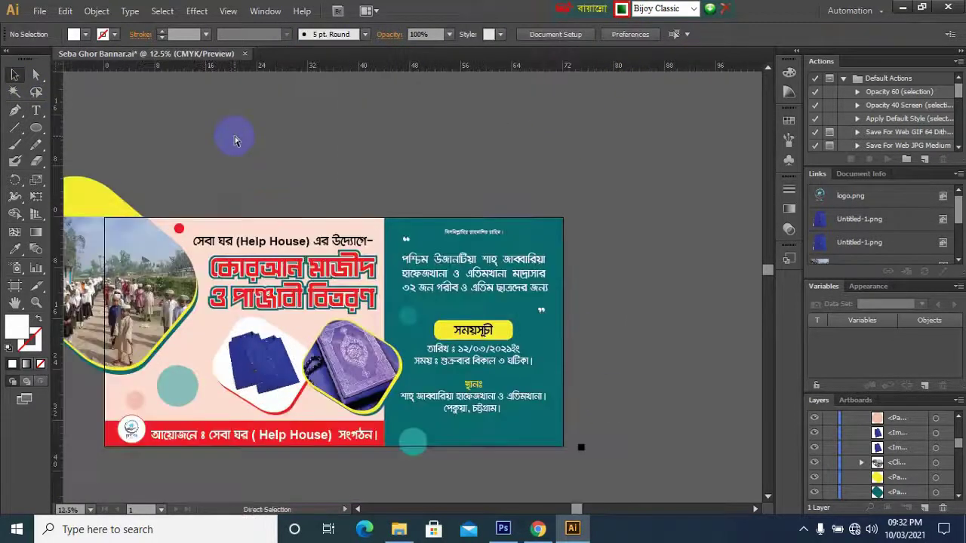
pyautogui.hotkey('ctrl', 's')
# Draw a no-fill rectangle over the whole banner and clip the artwork to it
pyautogui.moveTo(35, 127); pyautogui.dragTo(76, 129)
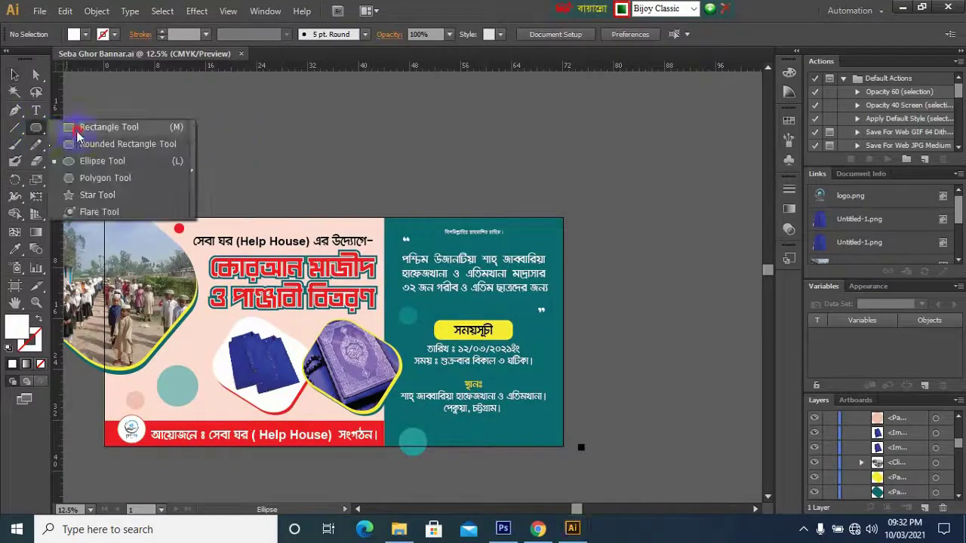
pyautogui.moveTo(104, 218); pyautogui.dragTo(565, 446)
pyautogui.click(85, 34)
pyautogui.click(9, 59)
pyautogui.rightClick(356, 273)
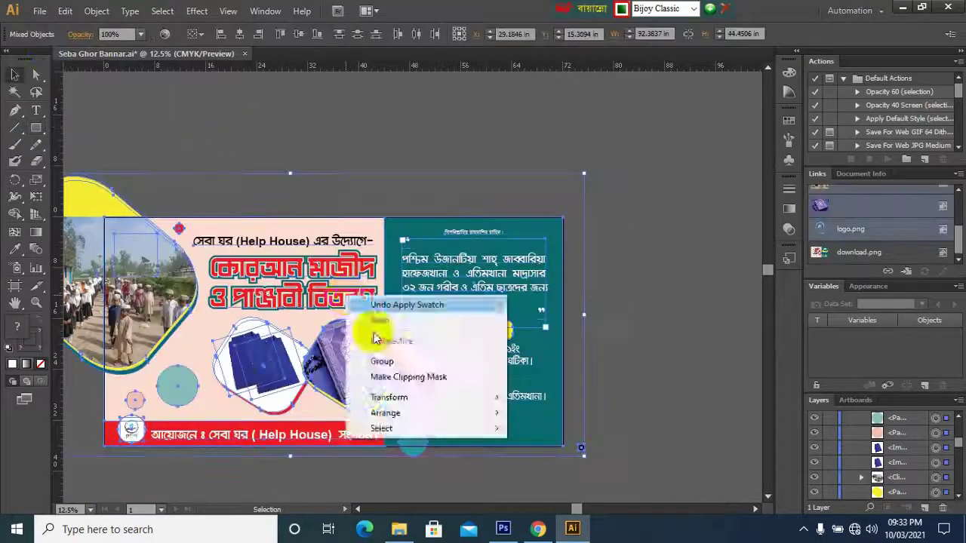
pyautogui.click(669, 354)
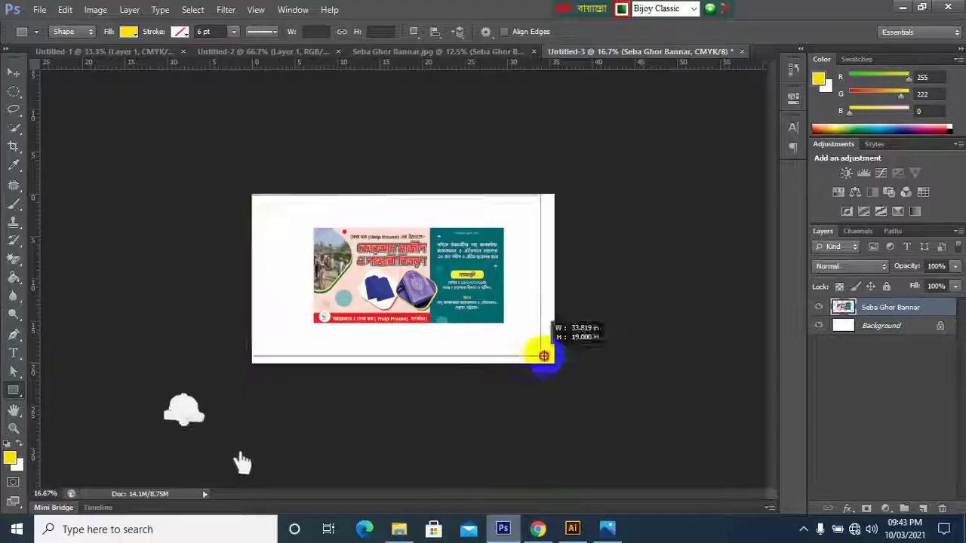
# Fill the backdrop rectangle with grey and position the banner on it
pyautogui.hotkey('ctrl', '+')
pyautogui.hotkey('ctrl', '+')
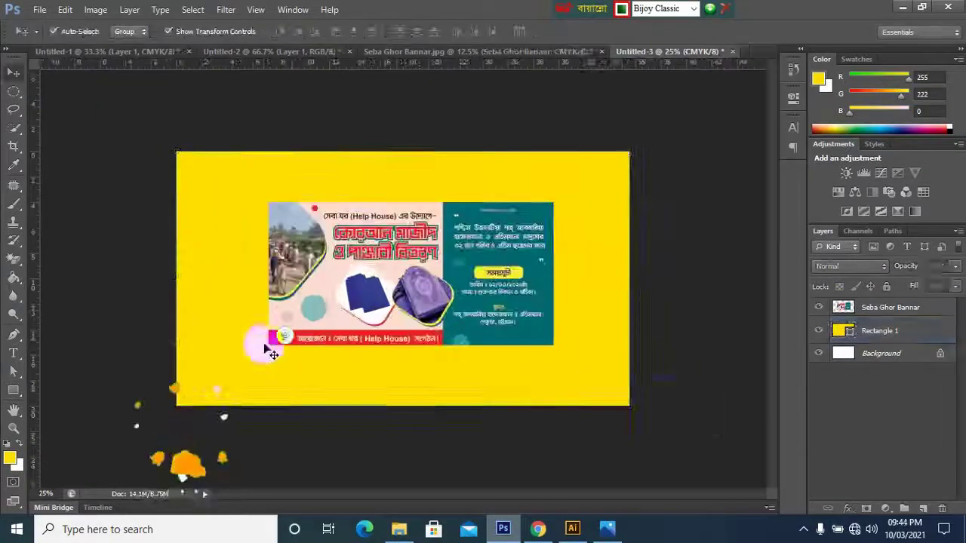
pyautogui.click(128, 31)
pyautogui.click(156, 113)
pyautogui.press('v')
pyautogui.moveTo(408, 272); pyautogui.dragTo(399, 258)
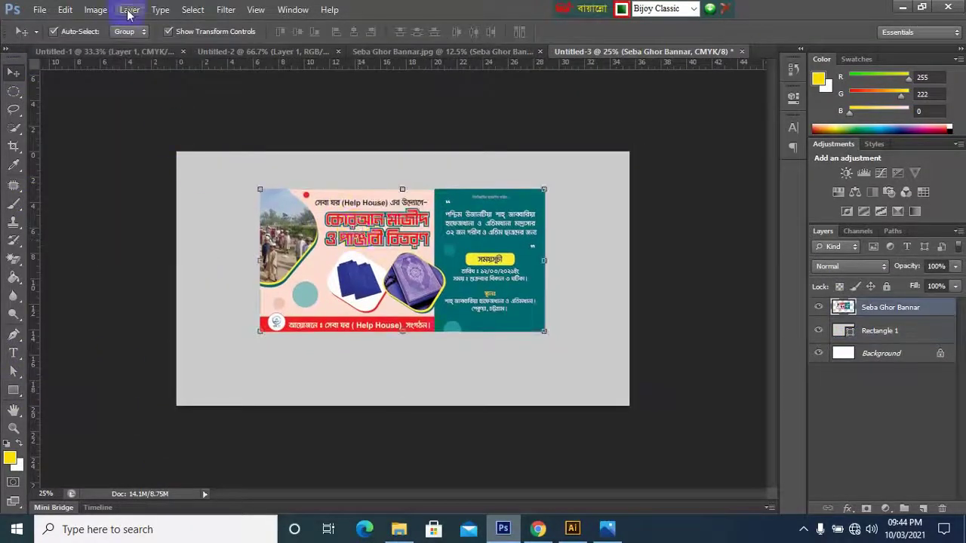
# Give the banner layer a white stroke and a drop shadow
pyautogui.click(613, 262)
pyautogui.doubleClick(891, 307)
pyautogui.click(596, 306)
pyautogui.click(824, 246)
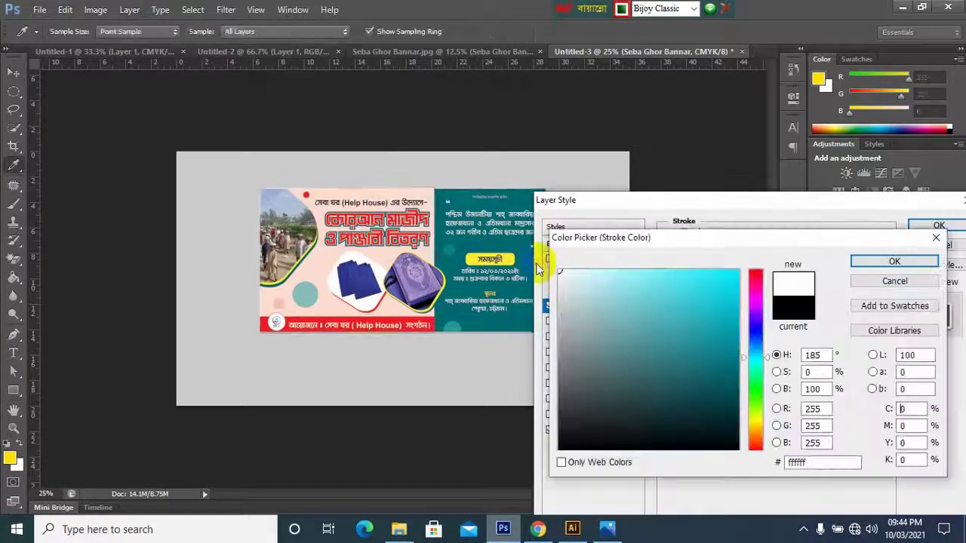
pyautogui.click(923, 261)
pyautogui.click(550, 430)
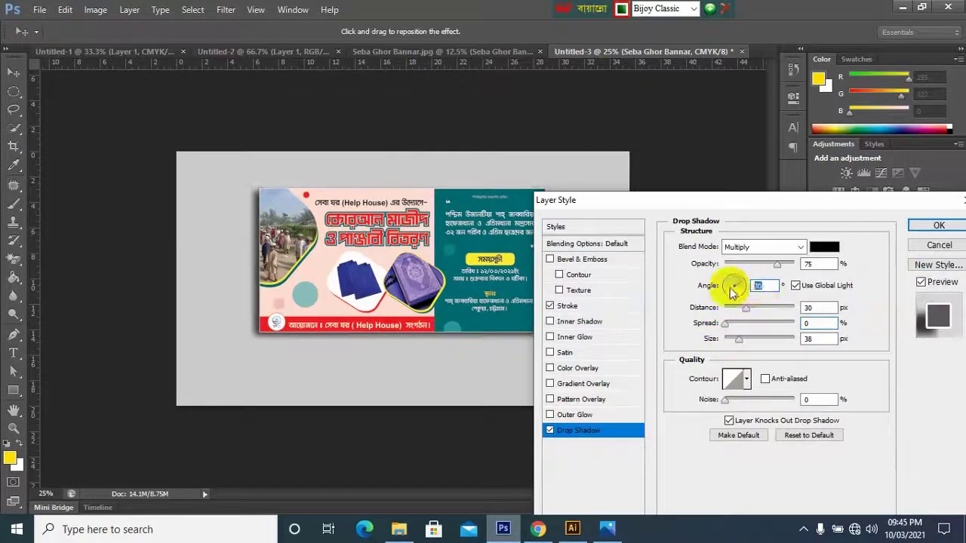
pyautogui.press('Return')
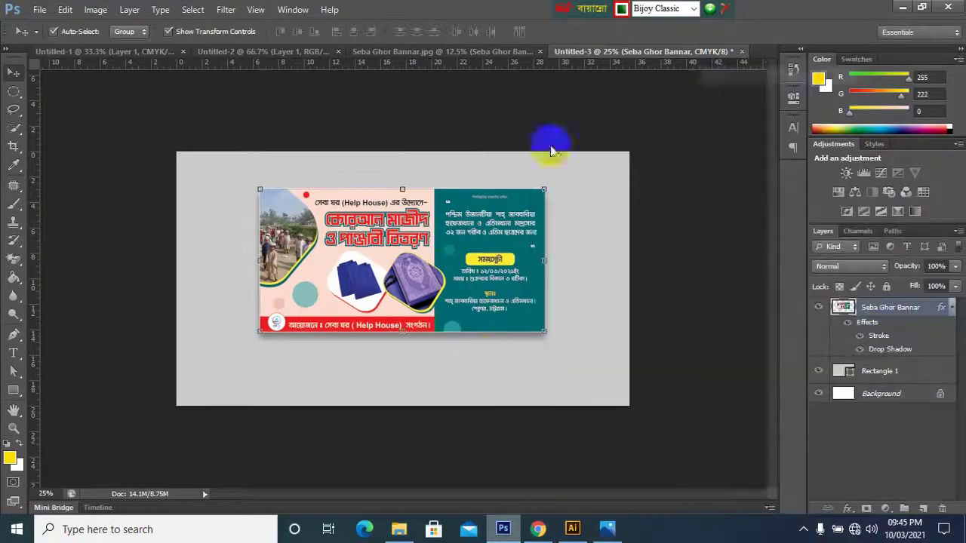
# Place a banner copy beneath it at 10% opacity as a faded reflection
pyautogui.moveTo(408, 302); pyautogui.dragTo(410, 445)
pyautogui.click(129, 9)
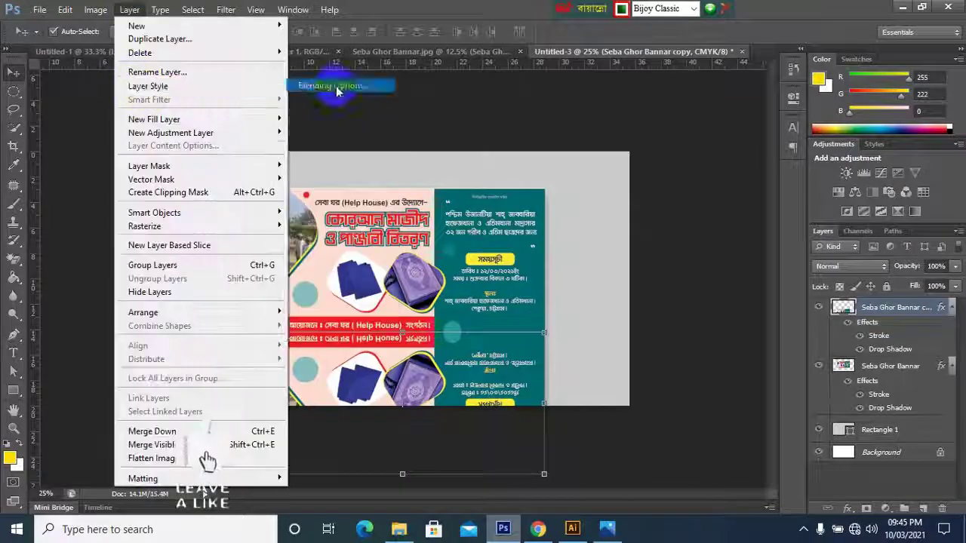
pyautogui.click(337, 89)
pyautogui.moveTo(745, 284); pyautogui.dragTo(636, 284)
pyautogui.press('Return')
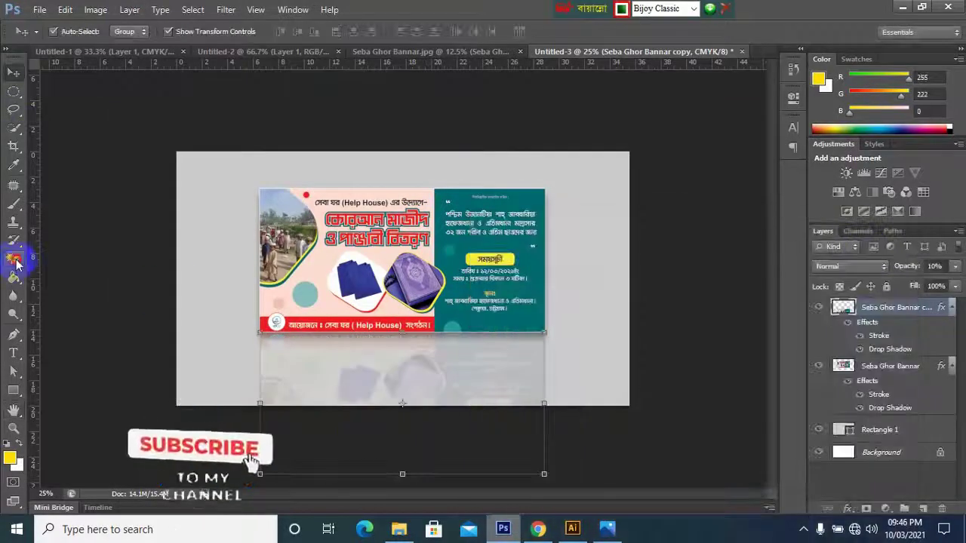
# Browse to the Social Media Icon folder in the Place dialog
pyautogui.click(15, 260)
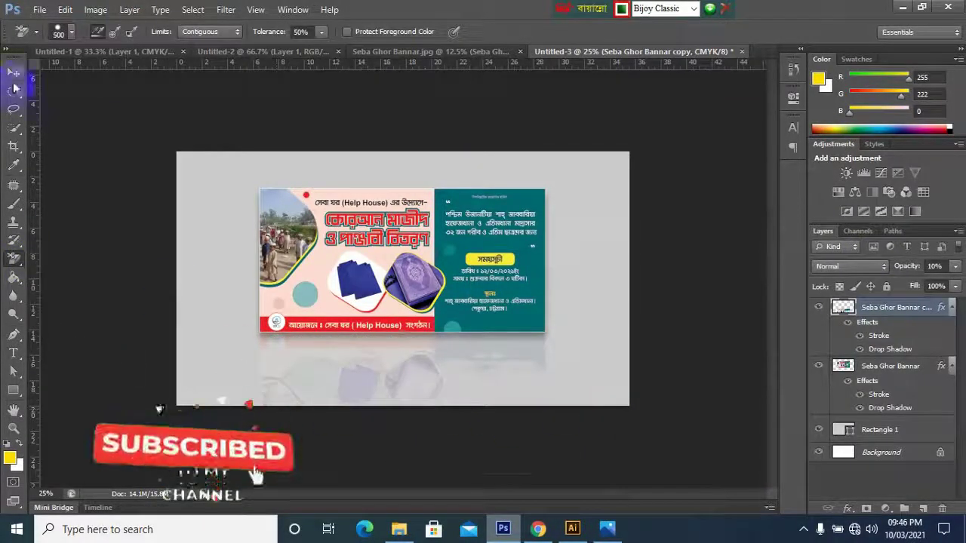
pyautogui.click(13, 72)
pyautogui.click(39, 9)
pyautogui.click(60, 260)
pyautogui.click(577, 93)
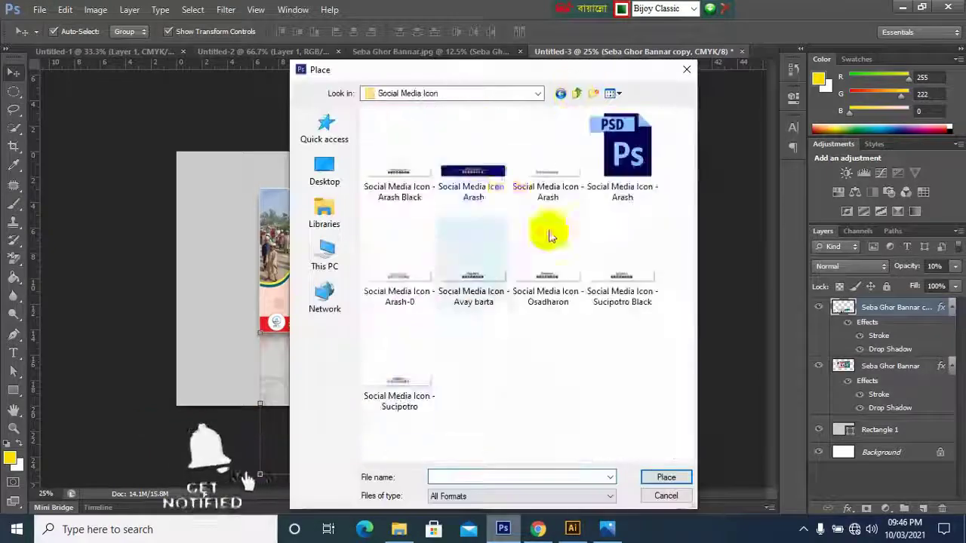
# Place the social media icon file and position it below the banner
pyautogui.click(407, 192)
pyautogui.doubleClick(408, 294)
pyautogui.moveTo(400, 283)
pyautogui.mouseDown()
pyautogui.moveTo(486, 371)
pyautogui.moveTo(448, 359)
pyautogui.mouseUp()
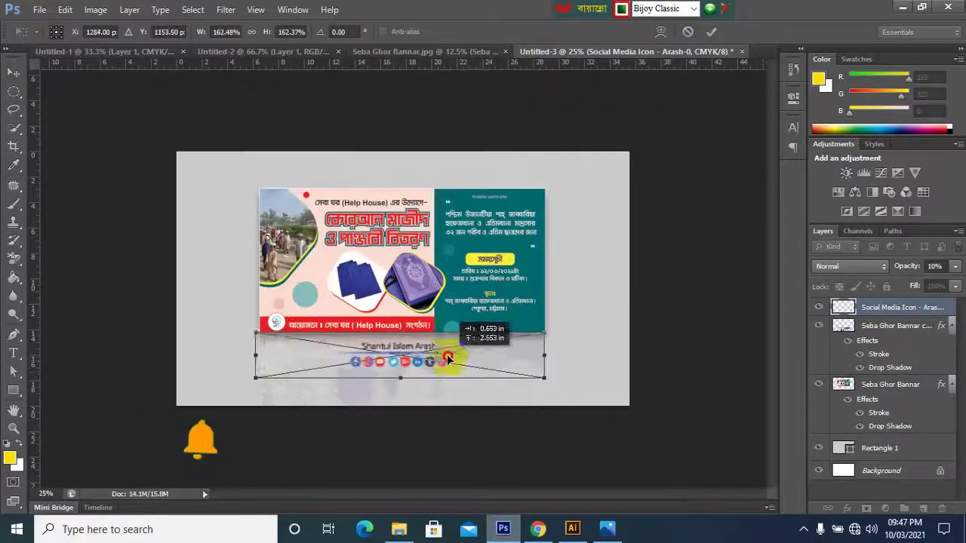
pyautogui.press('Return')
# Reapply the banner's Stroke layer style with its current settings
pyautogui.click(129, 9)
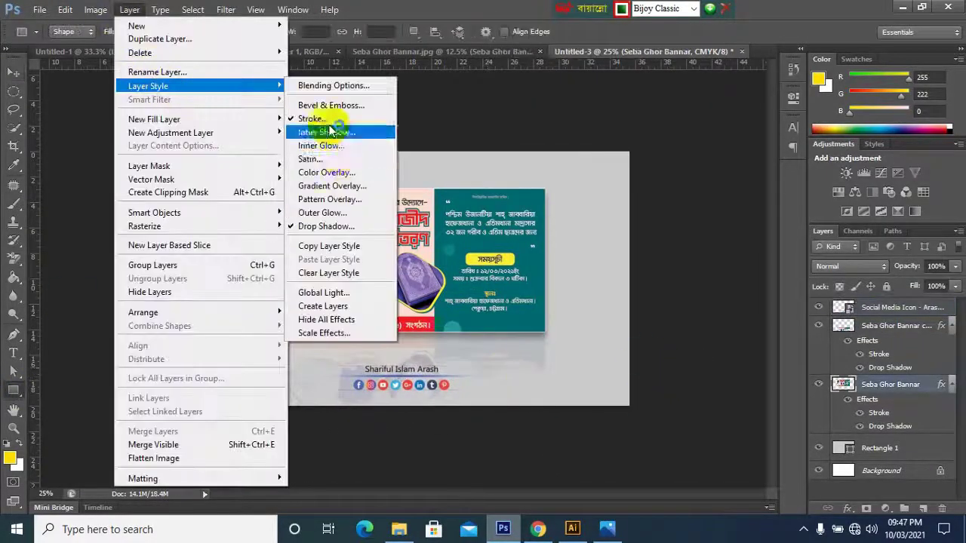
pyautogui.click(332, 120)
pyautogui.press('Return')
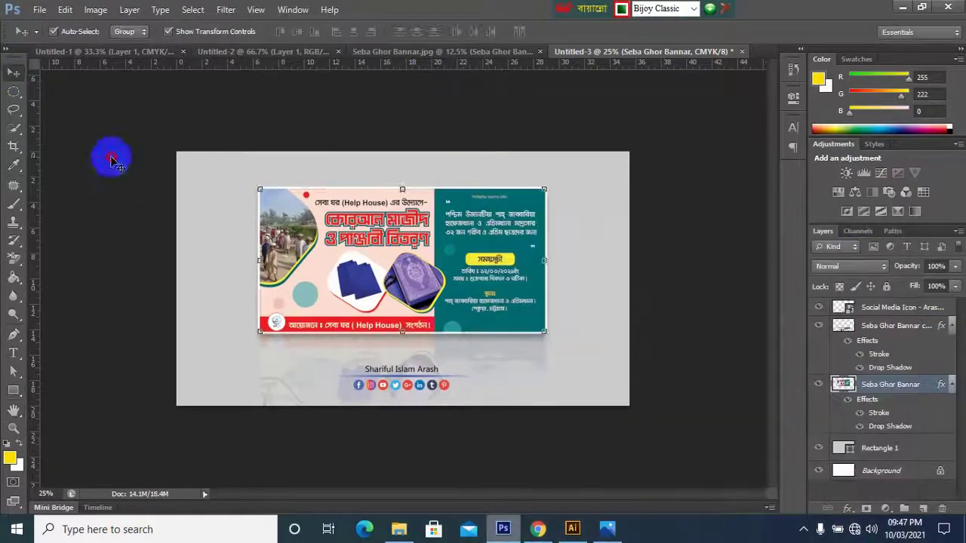